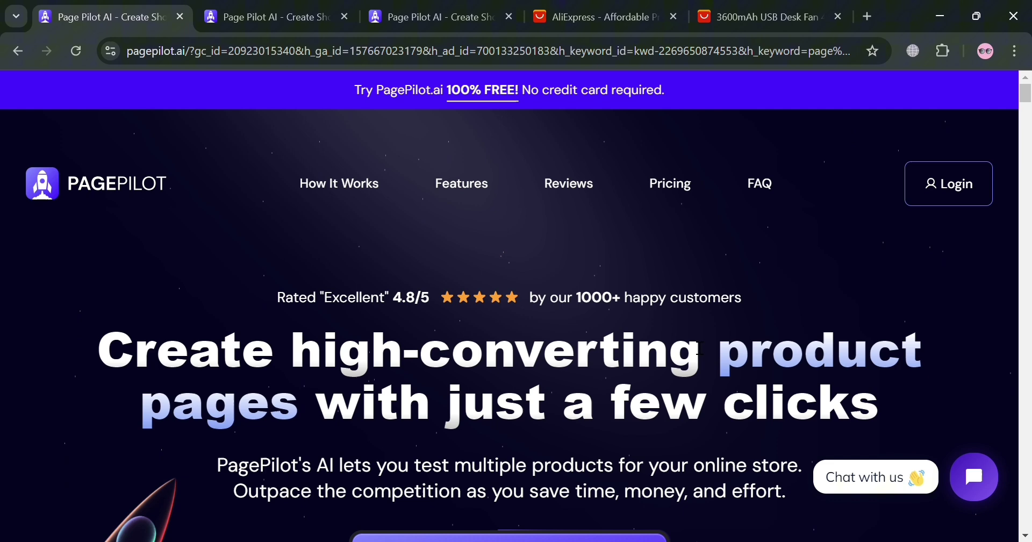
# Scroll the homepage through its stats, feature sections, product-page comparison, pricing plans and FAQ
pyautogui.scroll(-3, 699, 349)
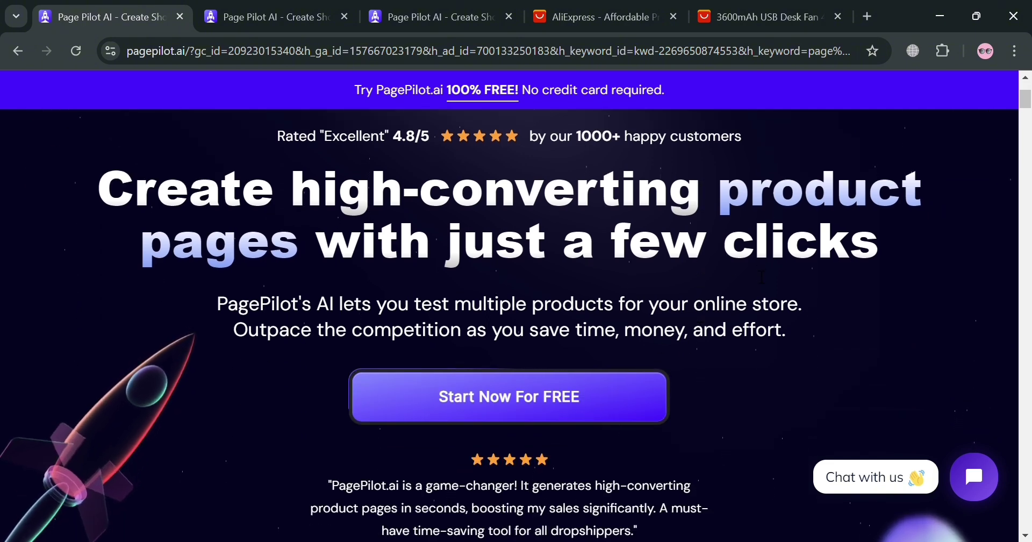
pyautogui.scroll(-10, 753, 268)
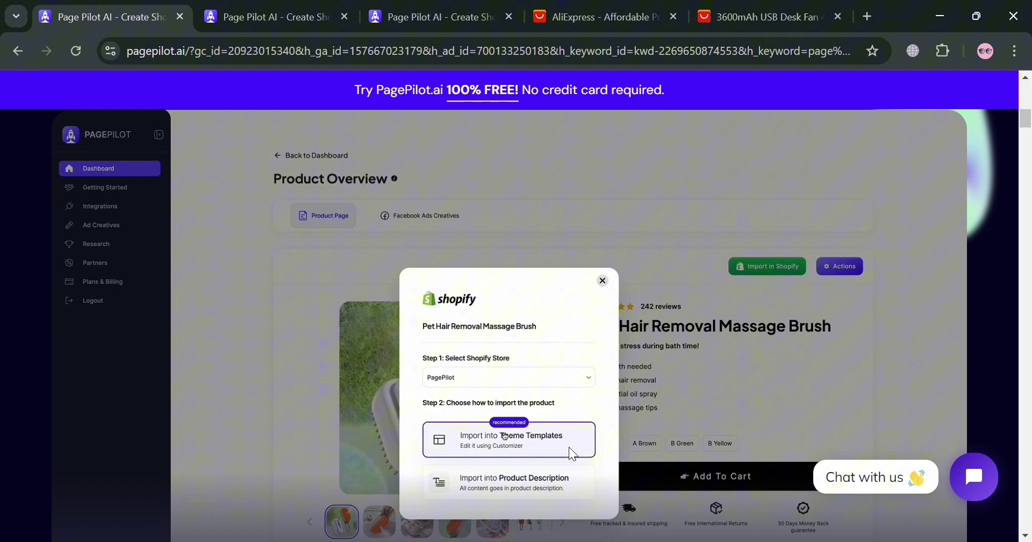
pyautogui.scroll(-8, 606, 422)
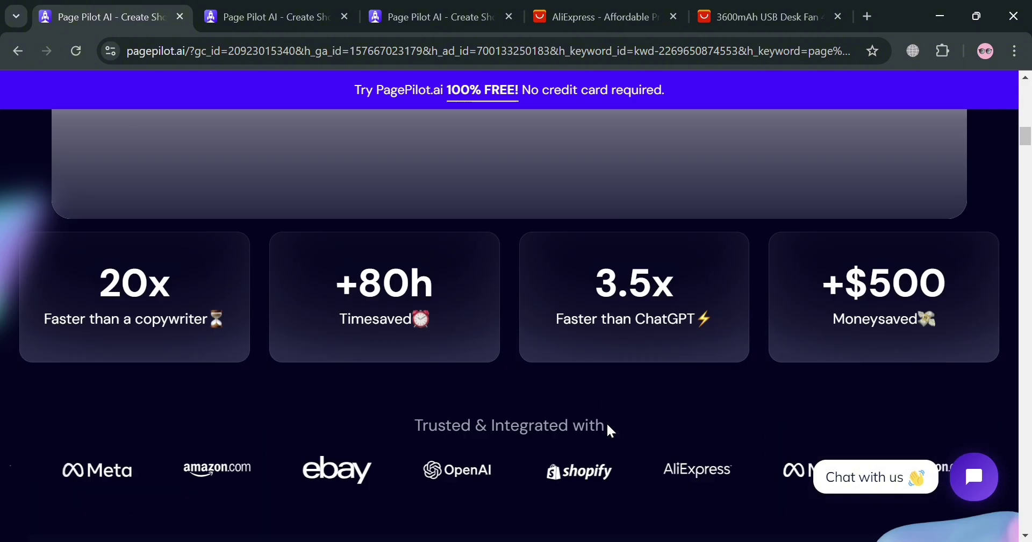
pyautogui.scroll(-10, 607, 421)
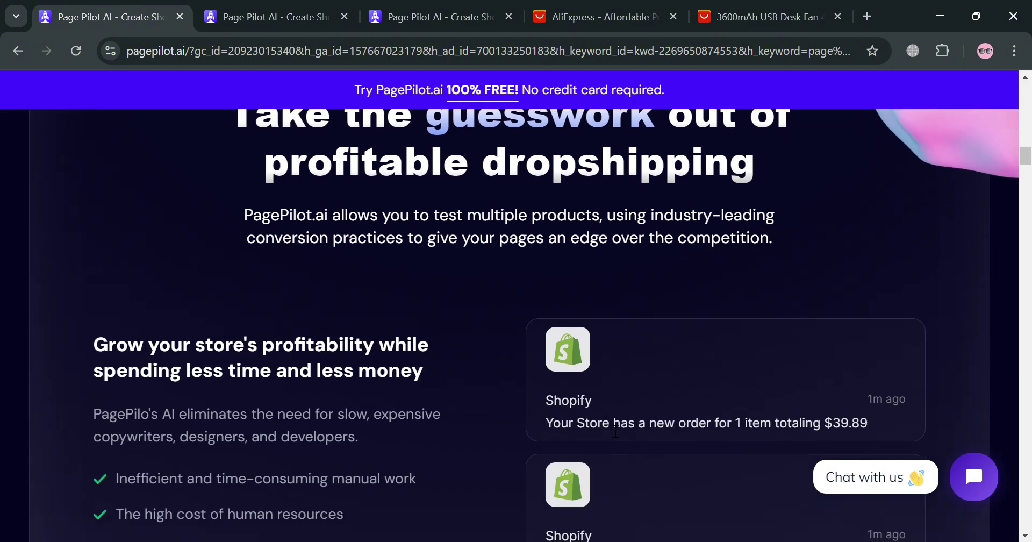
pyautogui.scroll(-15, 615, 430)
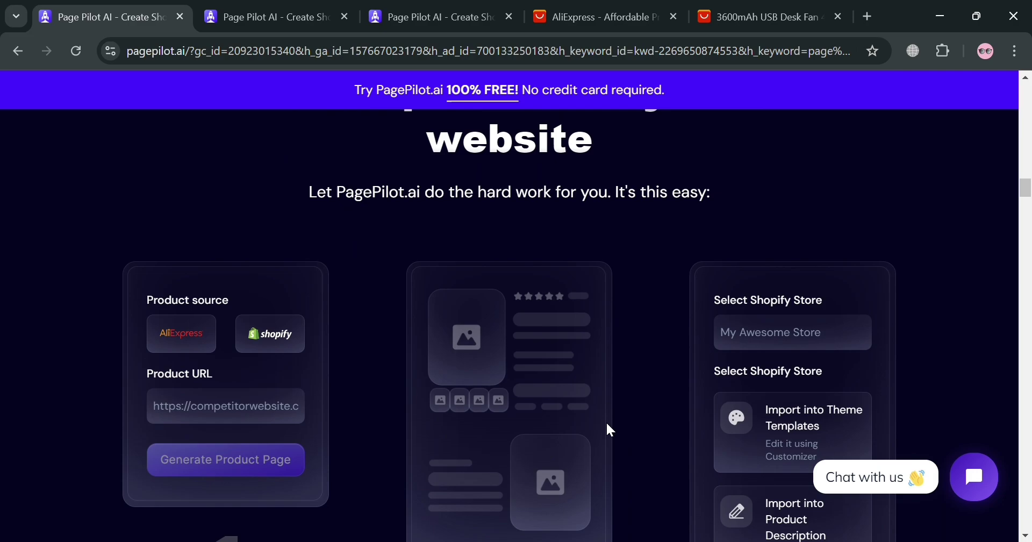
pyautogui.scroll(-15, 610, 430)
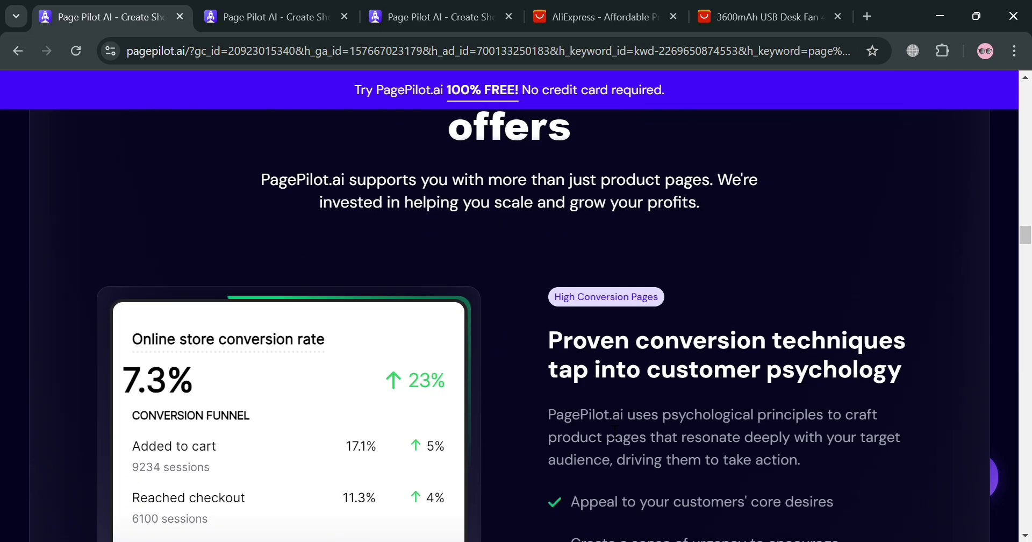
pyautogui.scroll(-13, 610, 428)
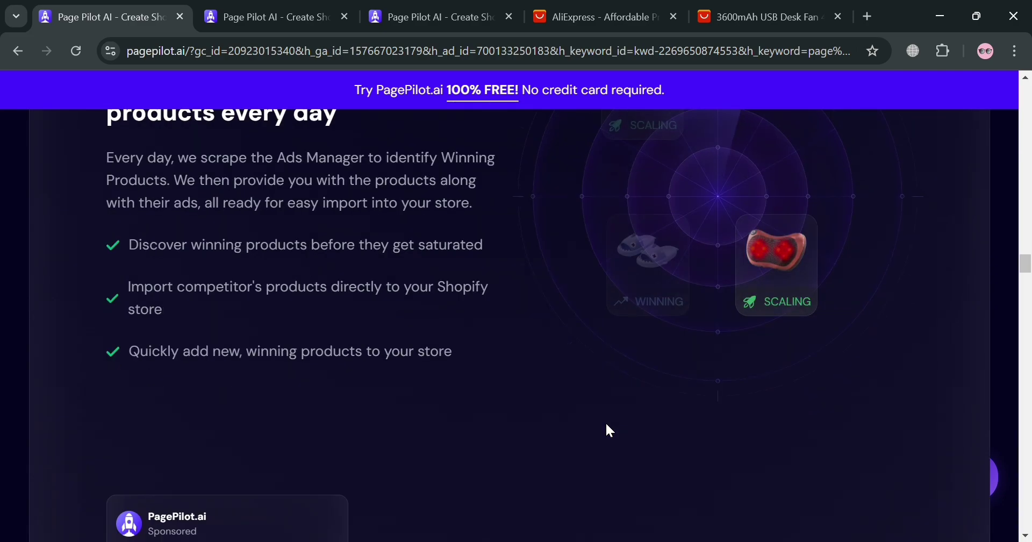
pyautogui.scroll(-12, 607, 428)
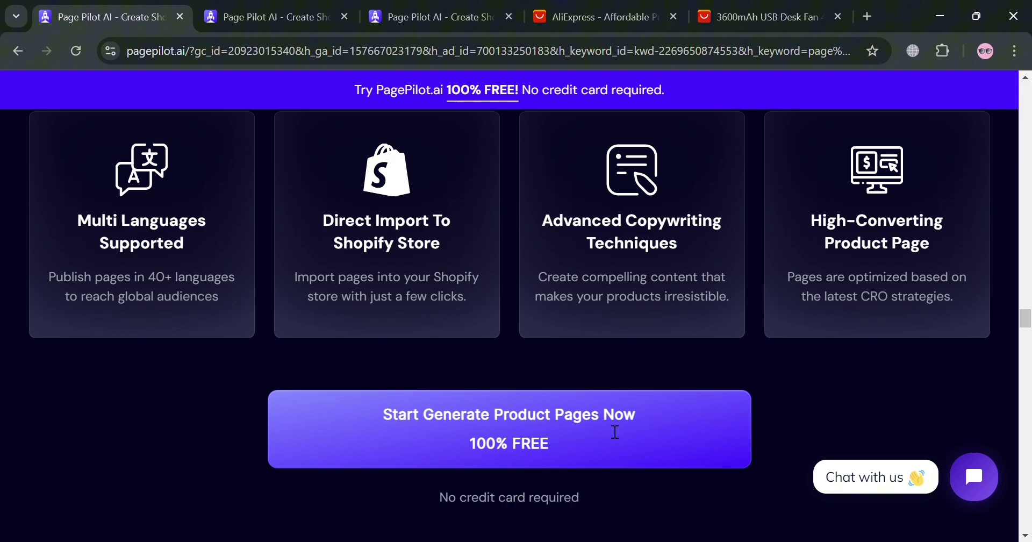
pyautogui.scroll(-12, 613, 430)
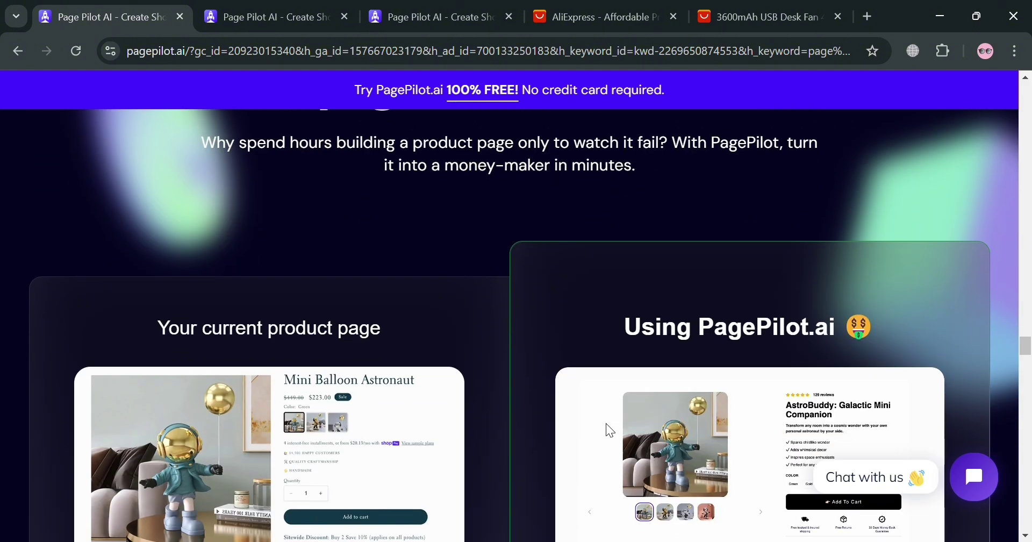
pyautogui.scroll(-3, 608, 428)
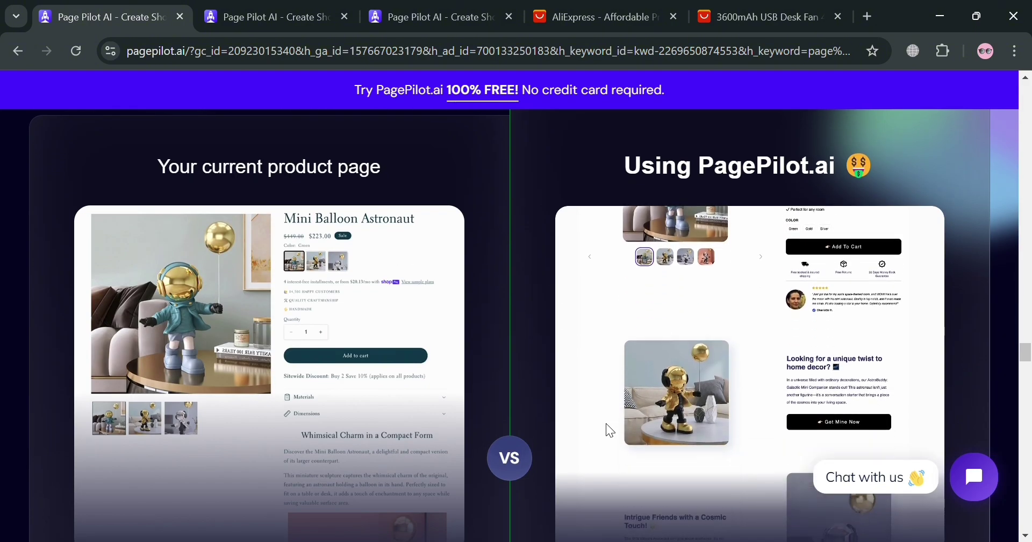
pyautogui.scroll(-18, 606, 424)
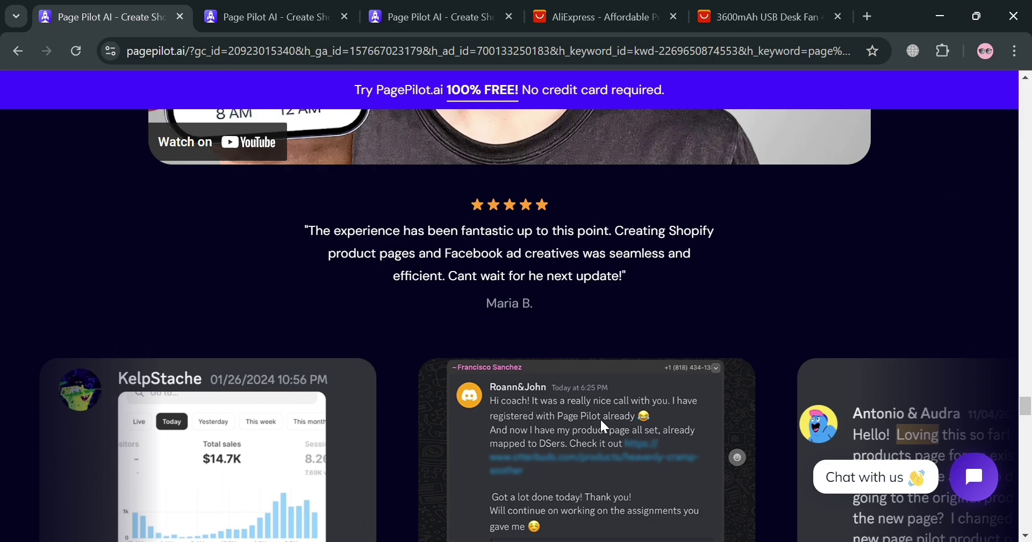
pyautogui.scroll(-12, 871, 353)
pyautogui.scroll(5, 747, 401)
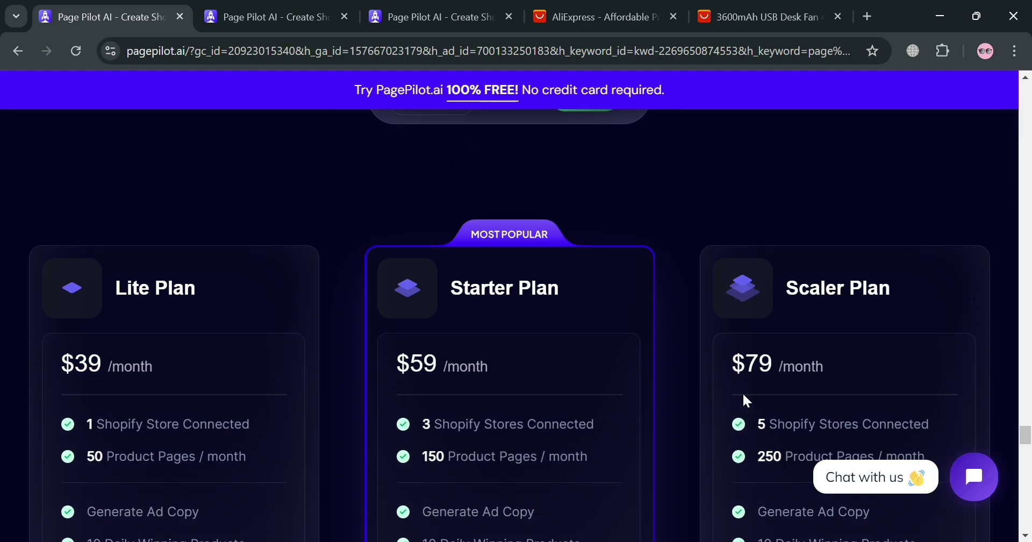
pyautogui.scroll(3, 733, 392)
pyautogui.scroll(-6, 721, 403)
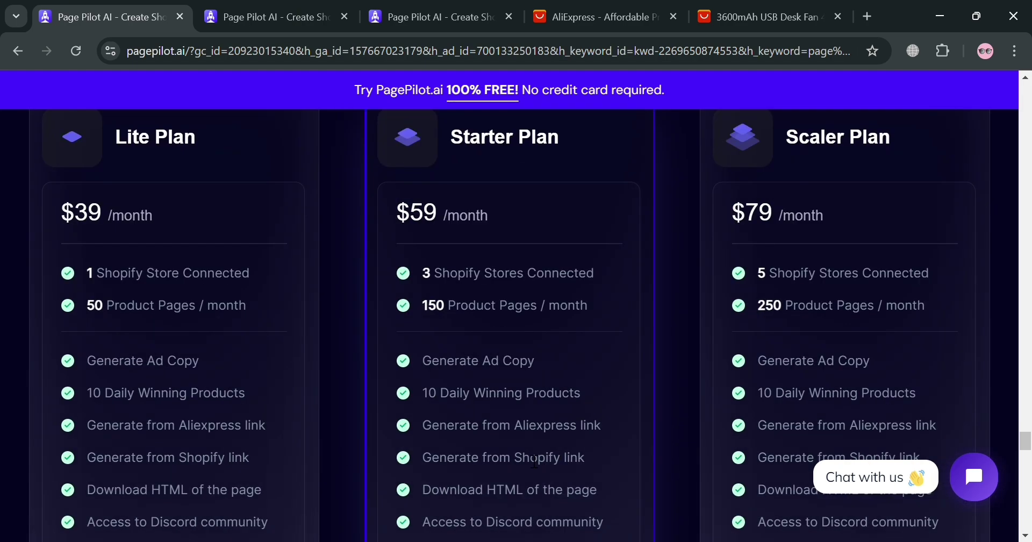
pyautogui.scroll(-12, 534, 461)
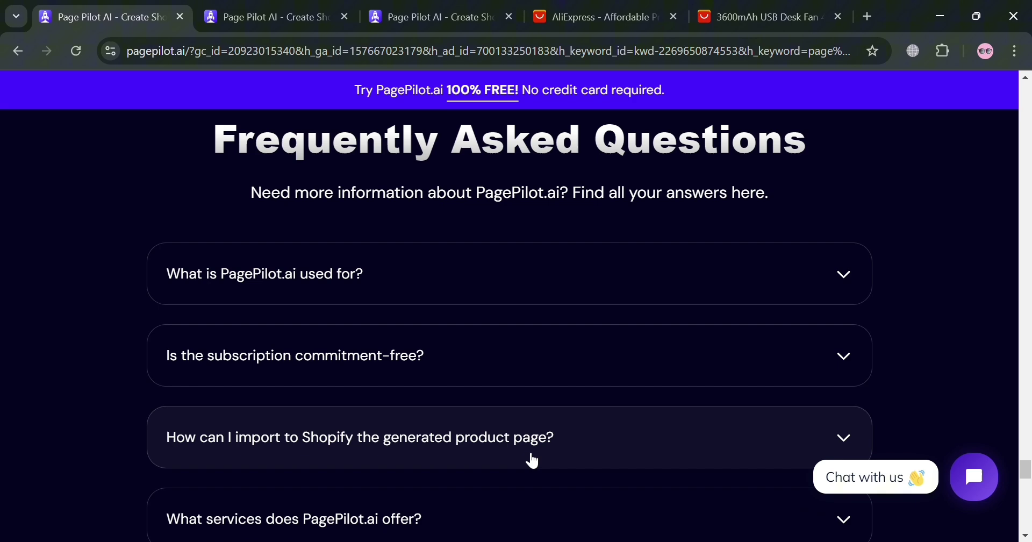
pyautogui.scroll(10, 532, 460)
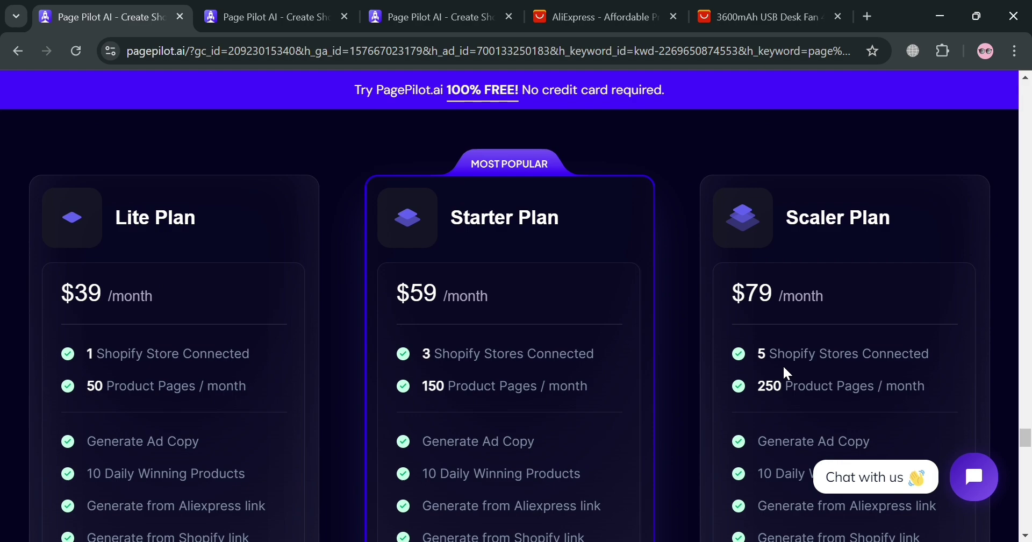
pyautogui.scroll(-15, 785, 368)
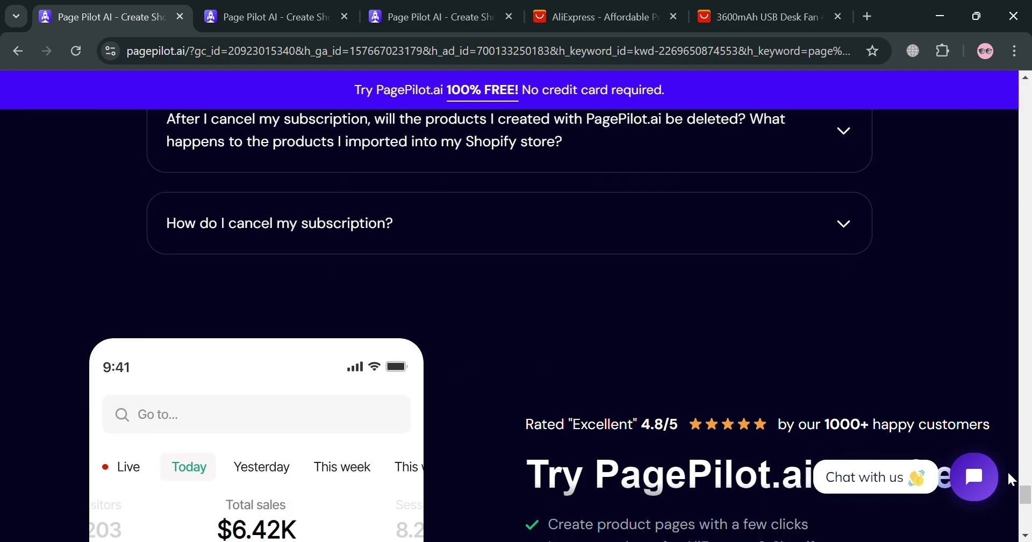
# Select all the text on the homepage with Ctrl+A
pyautogui.moveTo(1026, 494); pyautogui.dragTo(1007, 94)
pyautogui.hotkey('ctrl', 'a')
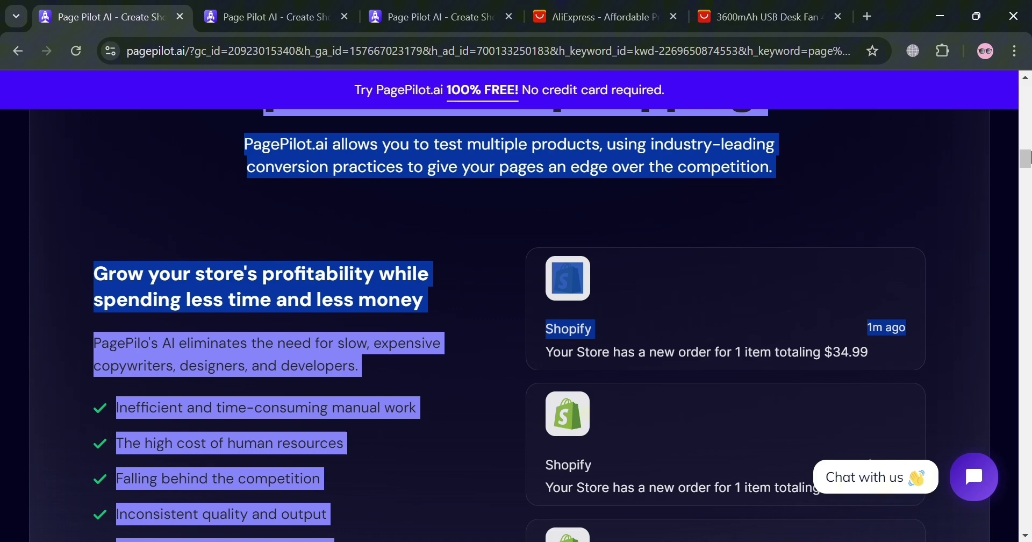
pyautogui.scroll(5, 910, 281)
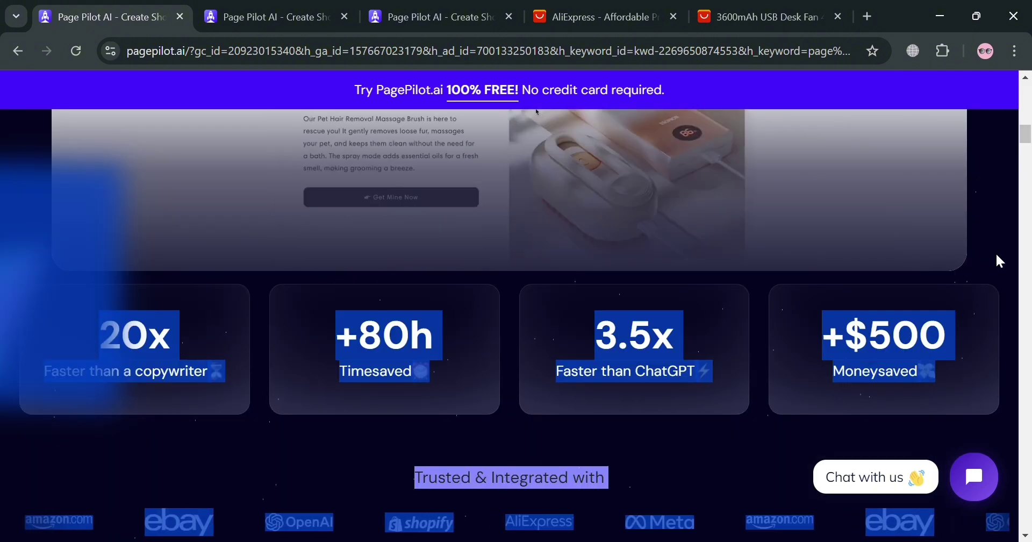
# Clear the page selection and return to the top of the homepage
pyautogui.click(996, 253)
pyautogui.scroll(1, 787, 314)
pyautogui.scroll(10, 787, 315)
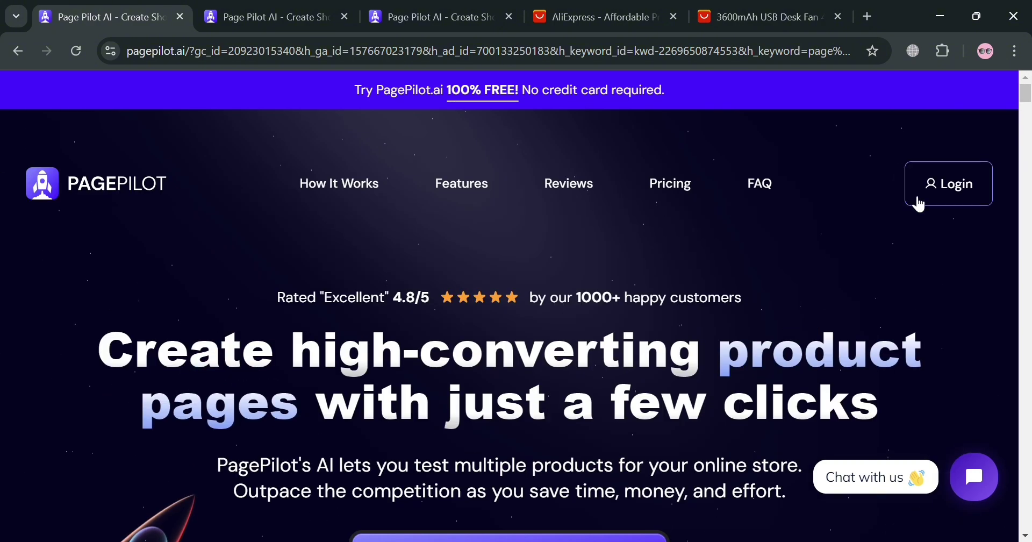
# Look over the login page, then the dashboard with 0 products and 3 credits left
pyautogui.click(312, 6)
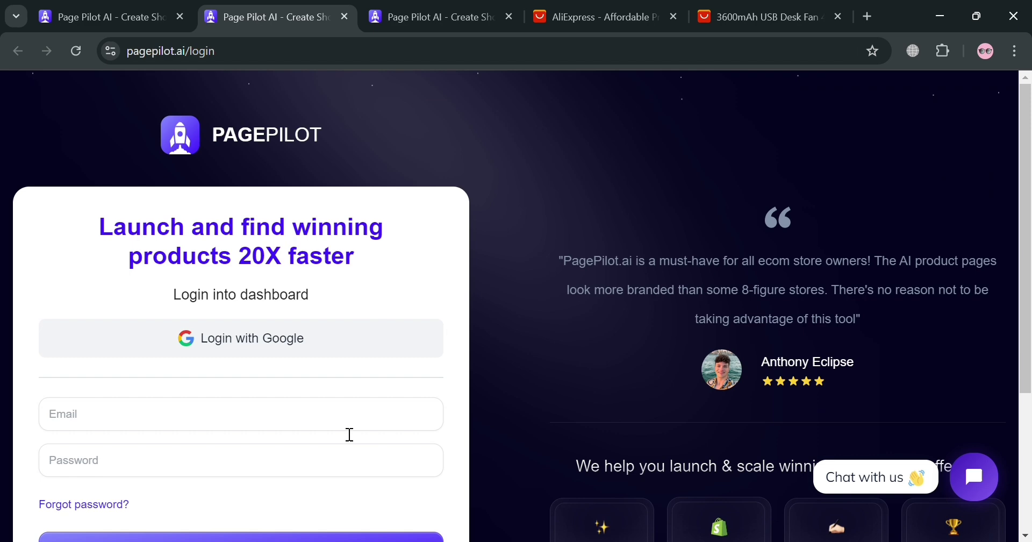
pyautogui.scroll(-4, 350, 434)
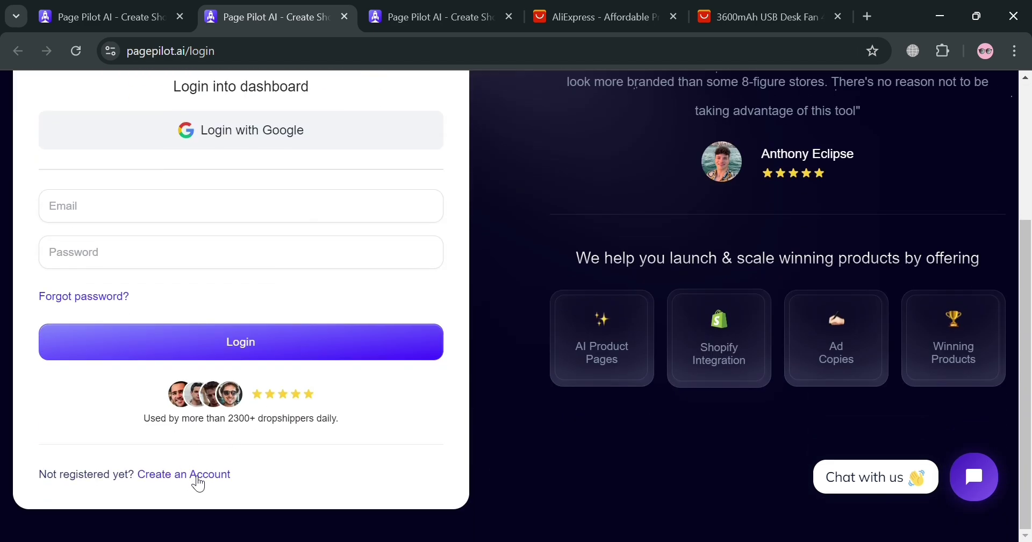
pyautogui.scroll(2, 199, 484)
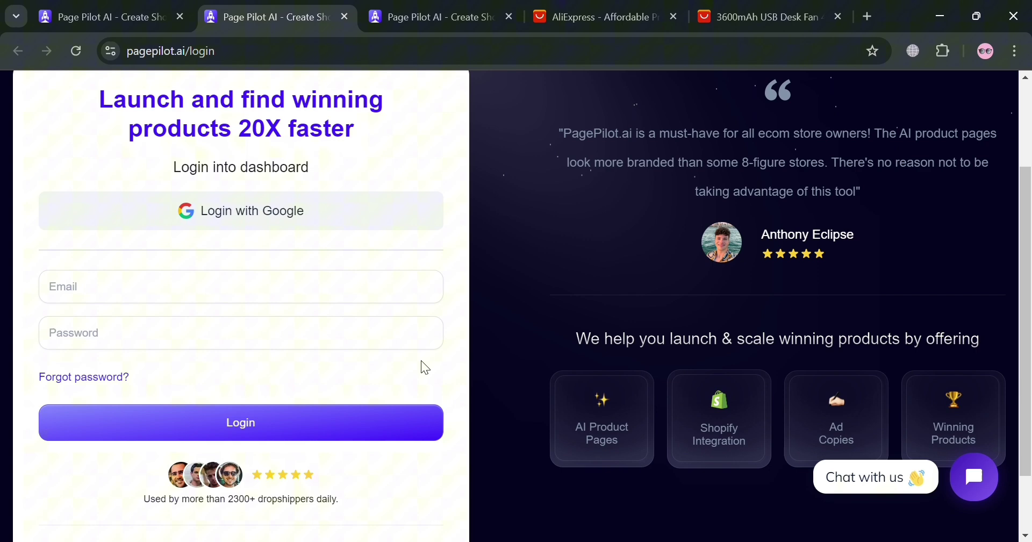
pyautogui.click(426, 7)
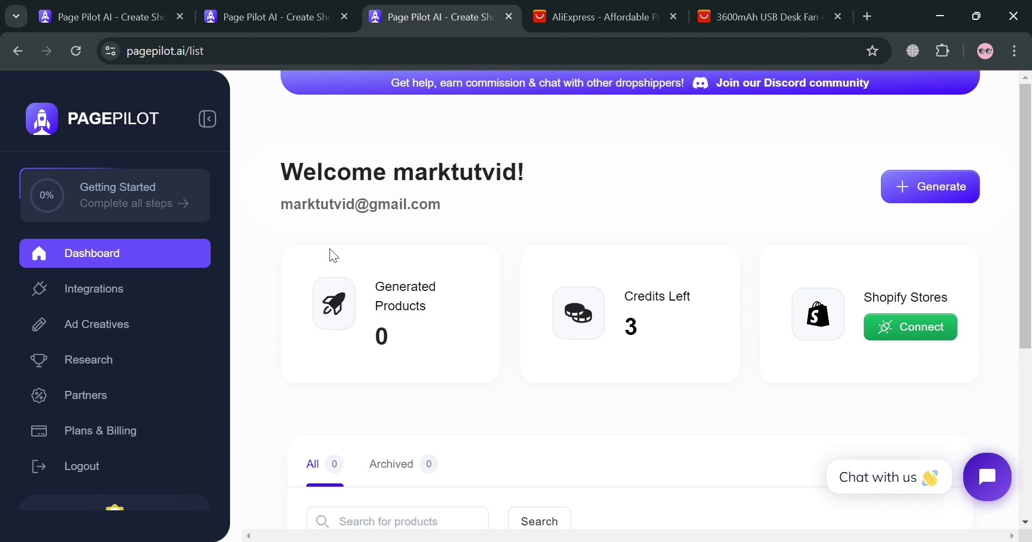
pyautogui.scroll(-5, 627, 319)
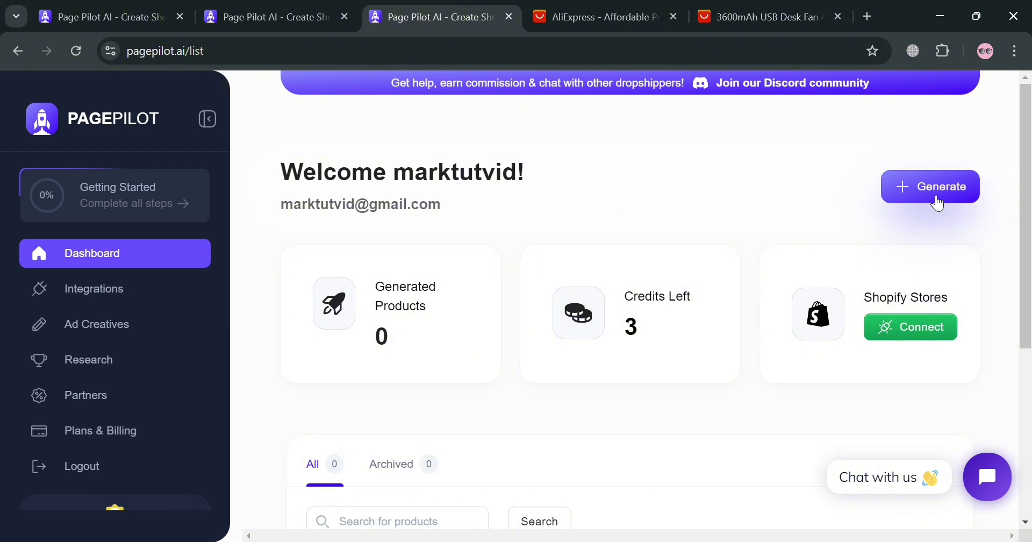
# Start a new product page, opening the source form with AliExpress and English selected
pyautogui.click(937, 202)
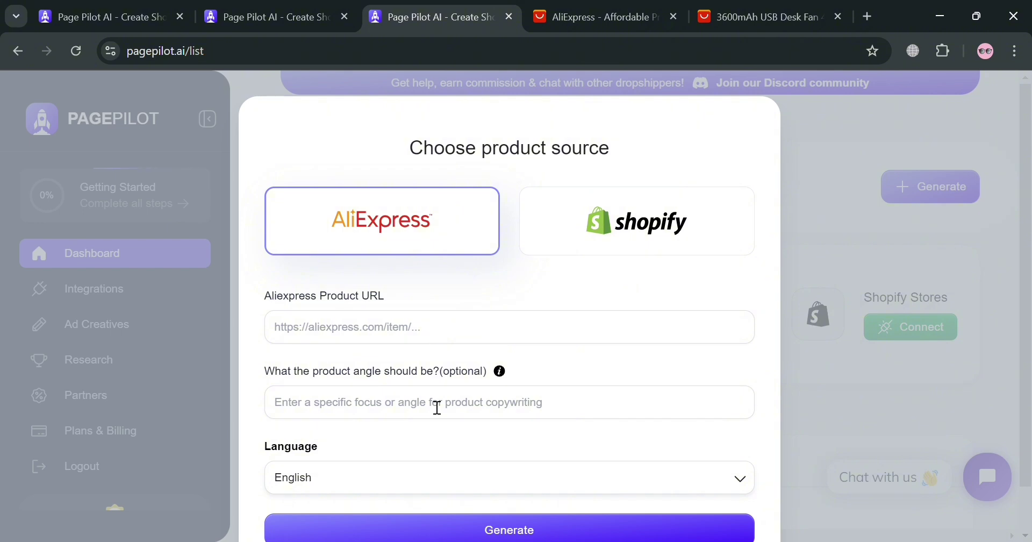
pyautogui.scroll(-1, 438, 408)
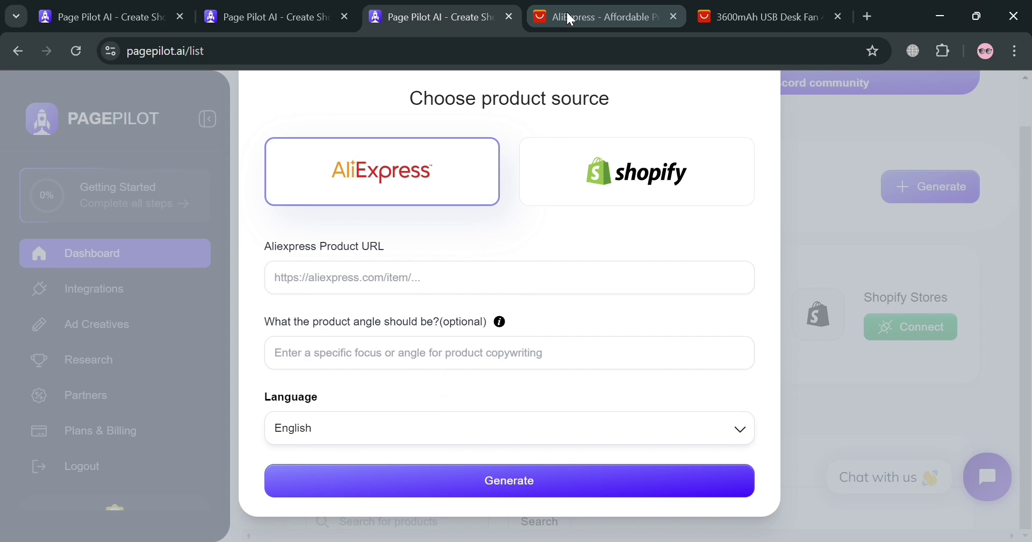
# Browse the AliExpress home page deals down to the $18.46 3600mAh USB Desk Fan listing
pyautogui.click(571, 19)
pyautogui.scroll(5, 425, 297)
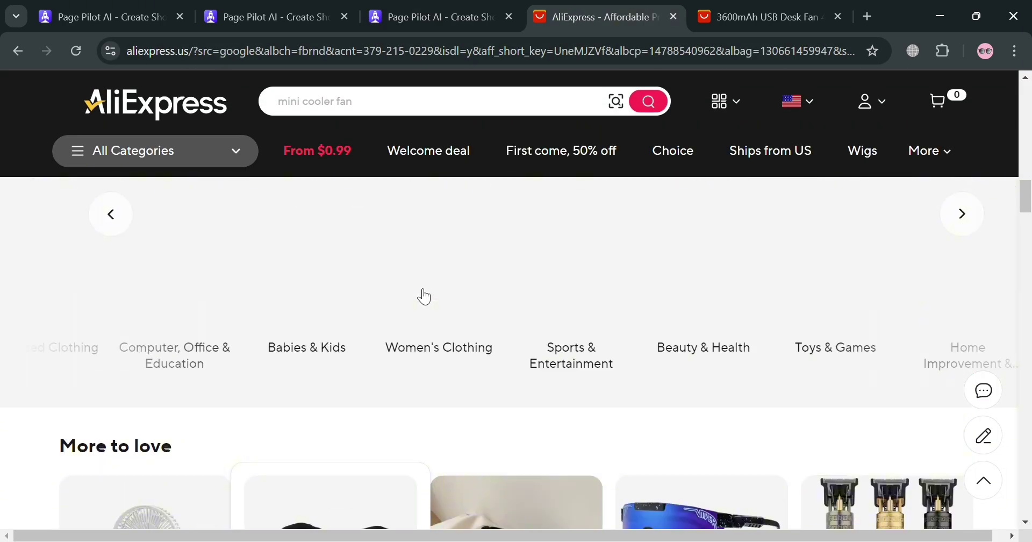
pyautogui.scroll(10, 424, 296)
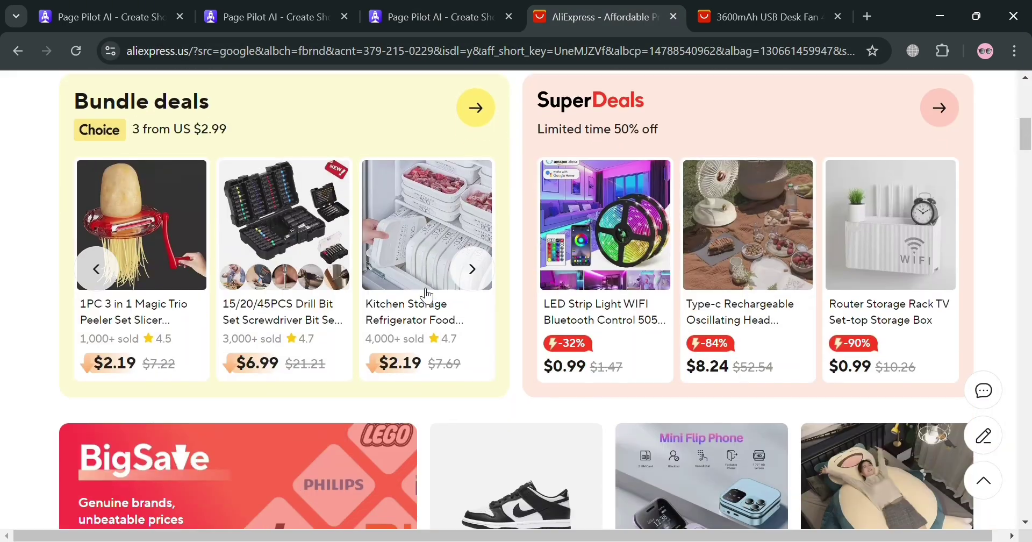
pyautogui.scroll(4, 460, 363)
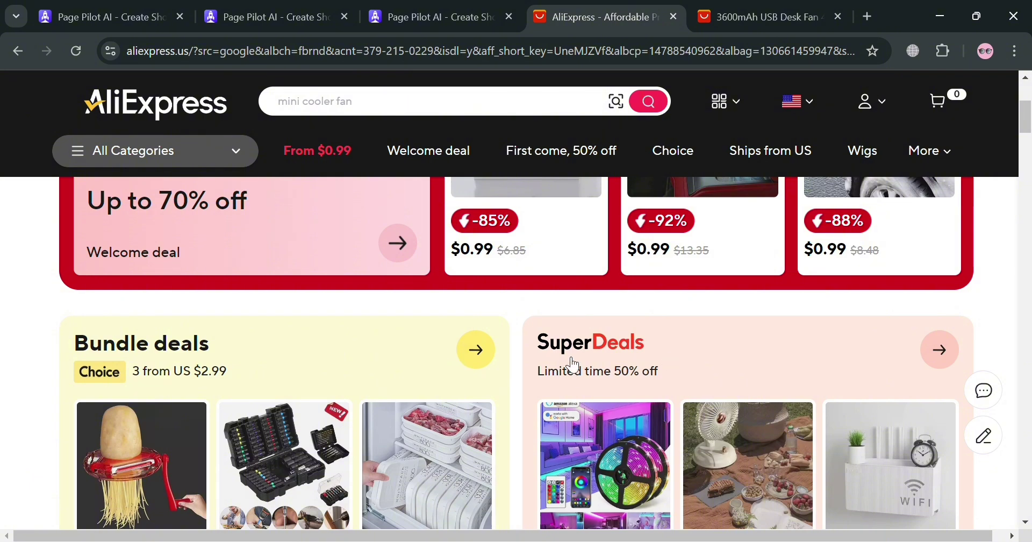
pyautogui.scroll(-7, 900, 278)
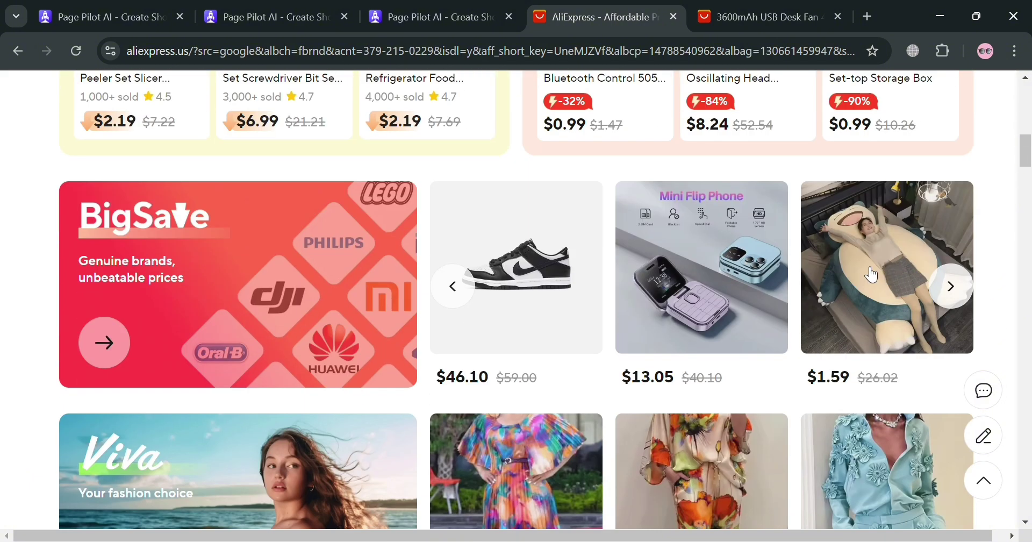
pyautogui.scroll(-3, 868, 276)
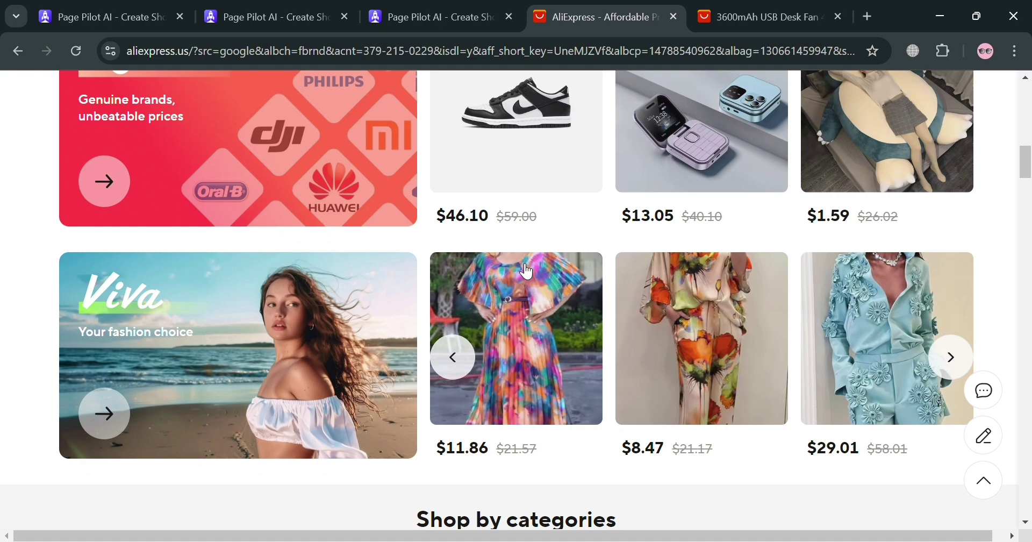
pyautogui.scroll(-10, 394, 316)
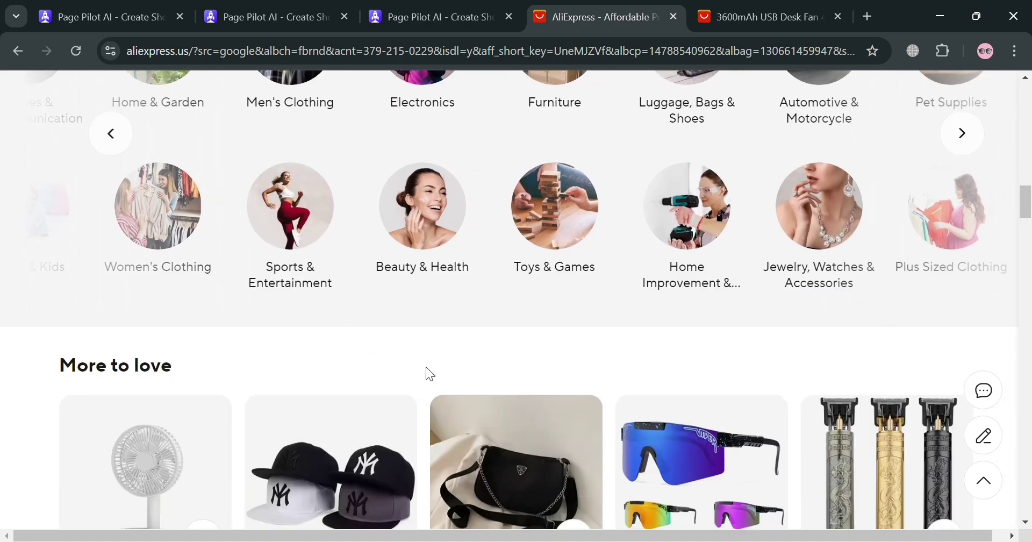
pyautogui.scroll(-3, 765, 314)
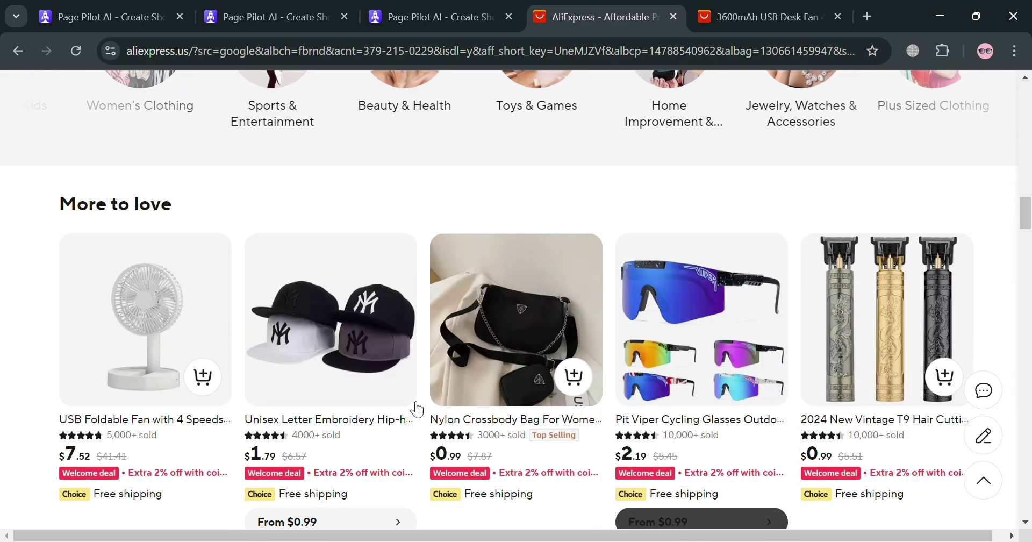
pyautogui.moveTo(117, 477)
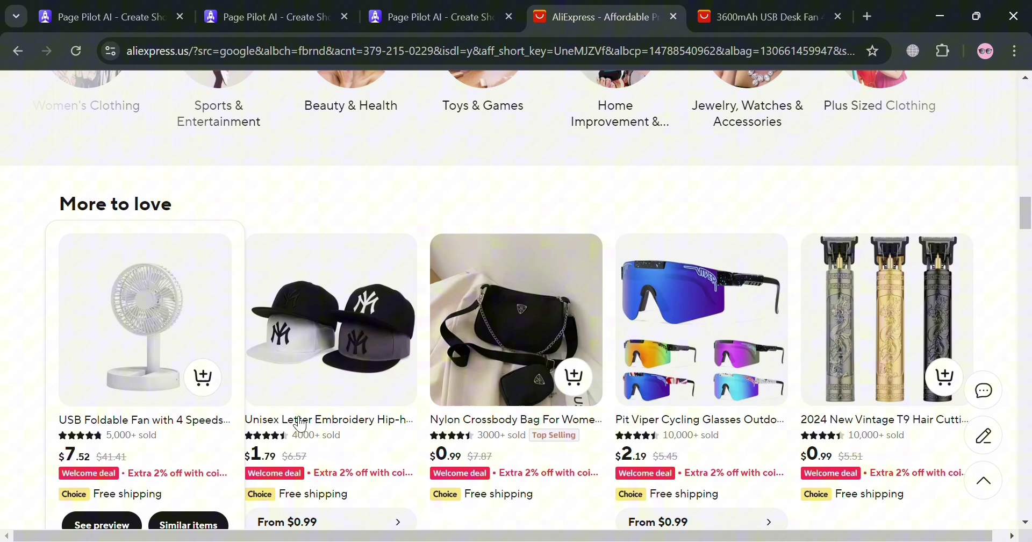
pyautogui.scroll(-3, 654, 388)
pyautogui.scroll(-14, 653, 388)
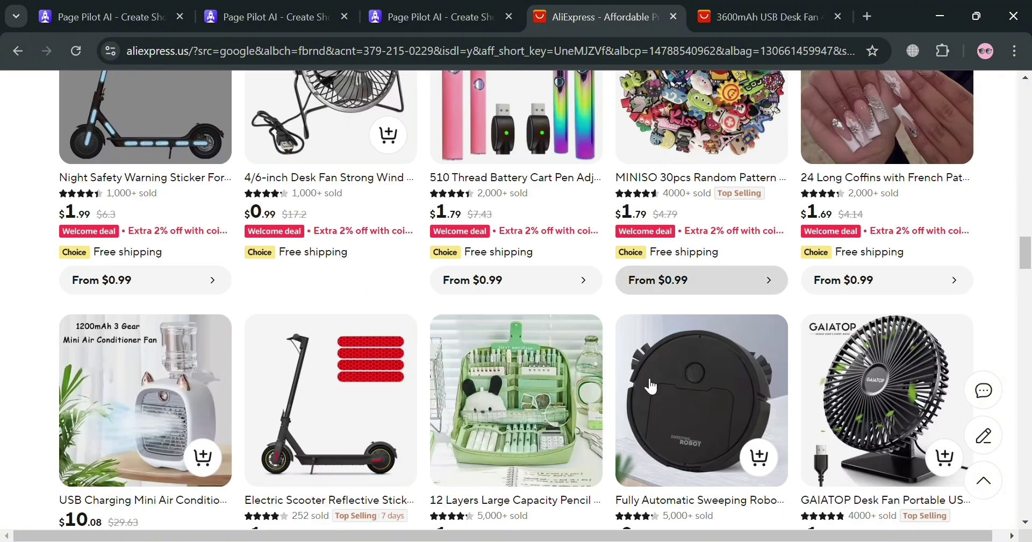
pyautogui.scroll(-3, 648, 370)
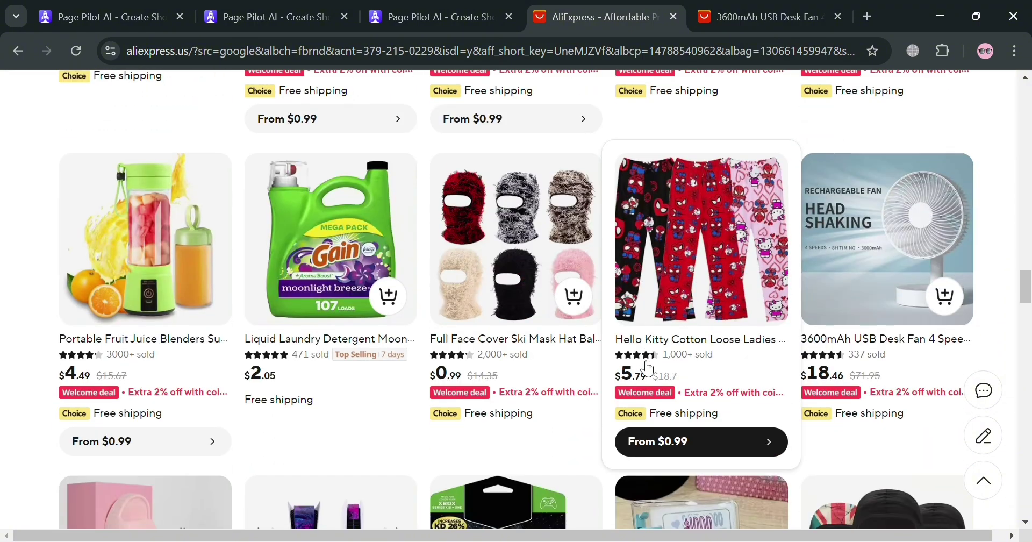
pyautogui.scroll(-2, 586, 383)
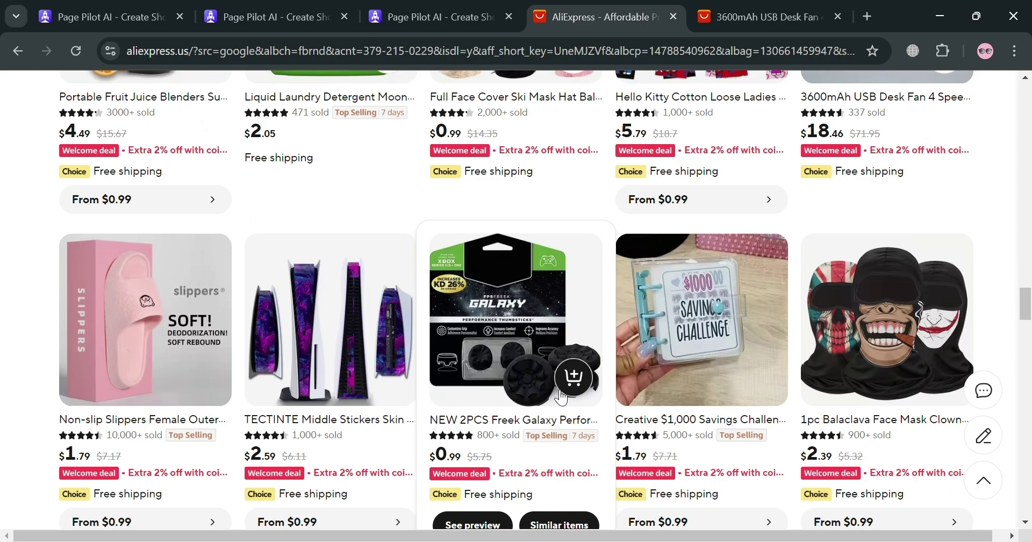
pyautogui.scroll(1, 841, 385)
pyautogui.scroll(2, 841, 385)
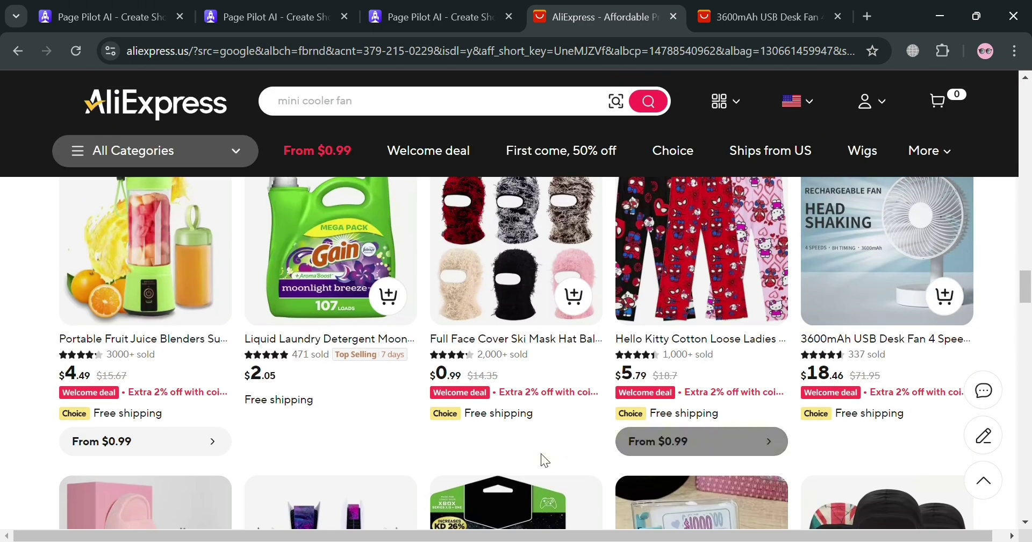
pyautogui.moveTo(917, 317)
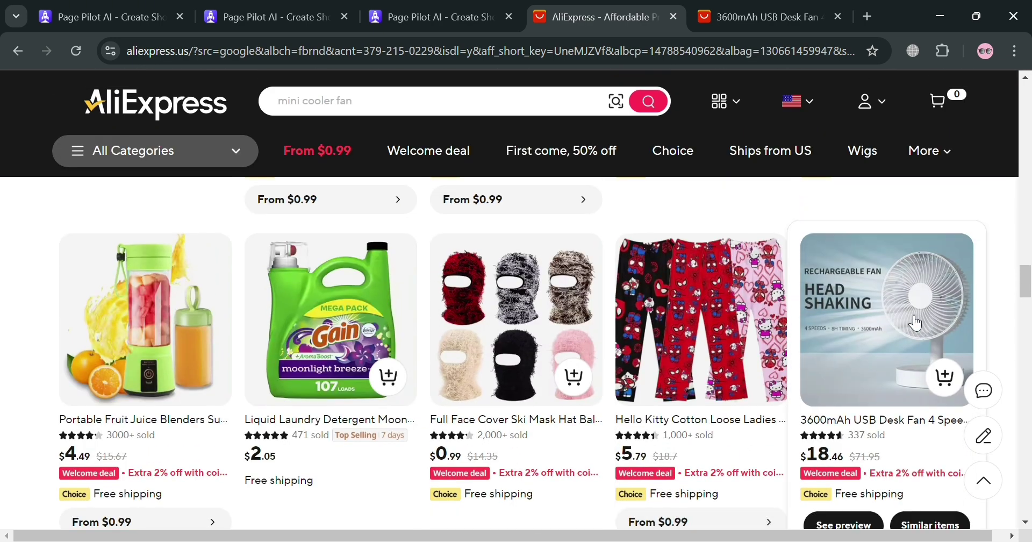
pyautogui.scroll(-1, 899, 334)
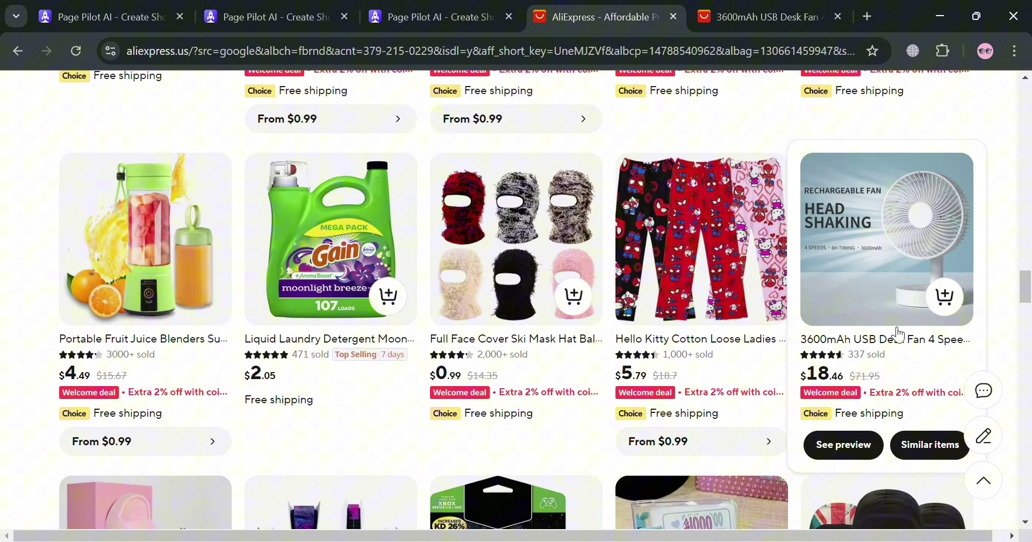
# Open the $18.46 3600mAh USB Desk Fan product page and select its web address
pyautogui.click(766, 14)
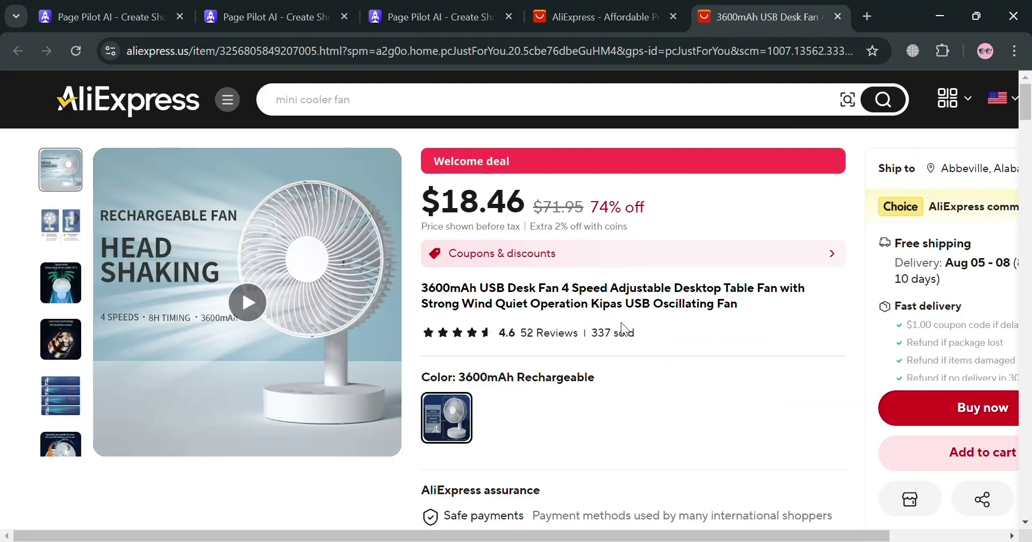
pyautogui.scroll(-7, 391, 406)
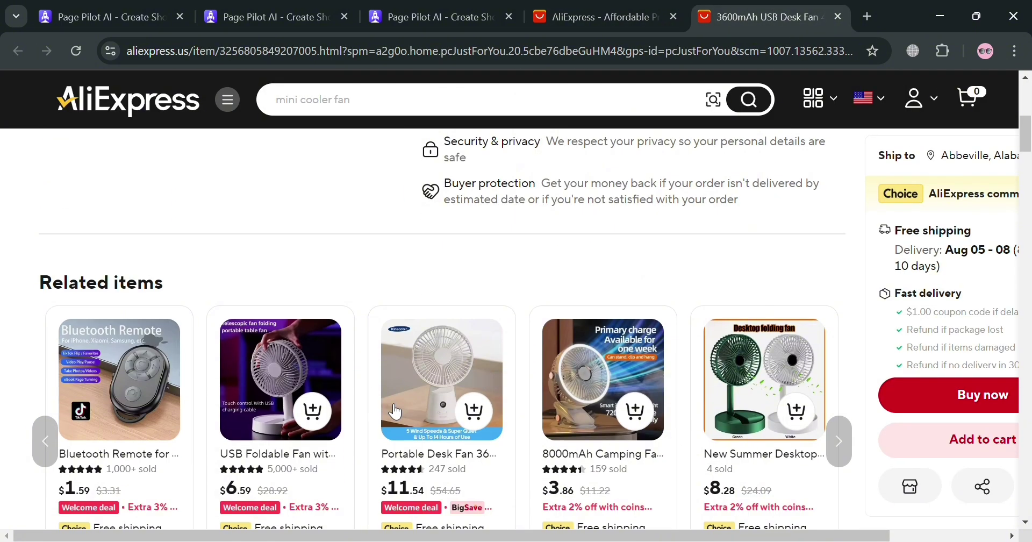
pyautogui.scroll(7, 396, 403)
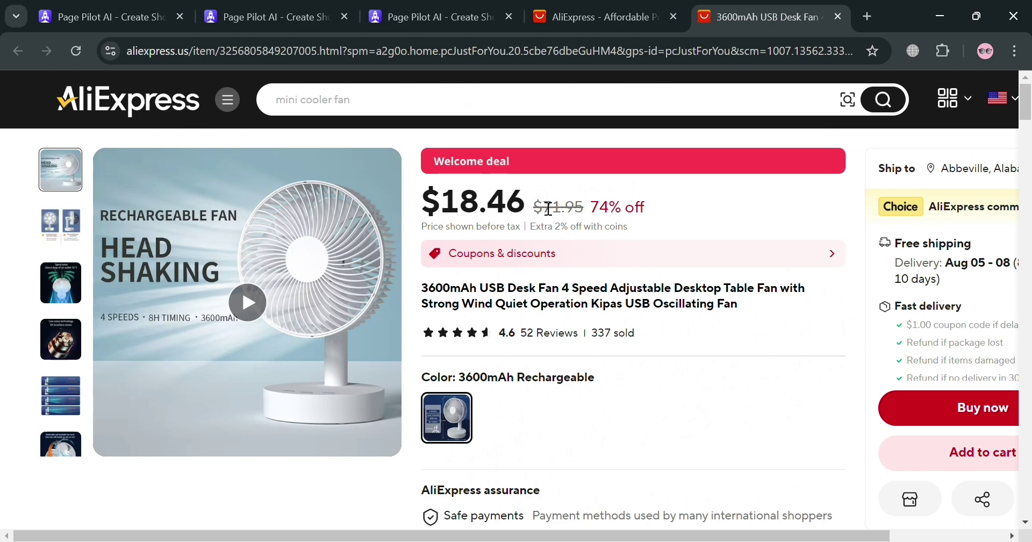
pyautogui.moveTo(548, 209); pyautogui.dragTo(437, 222)
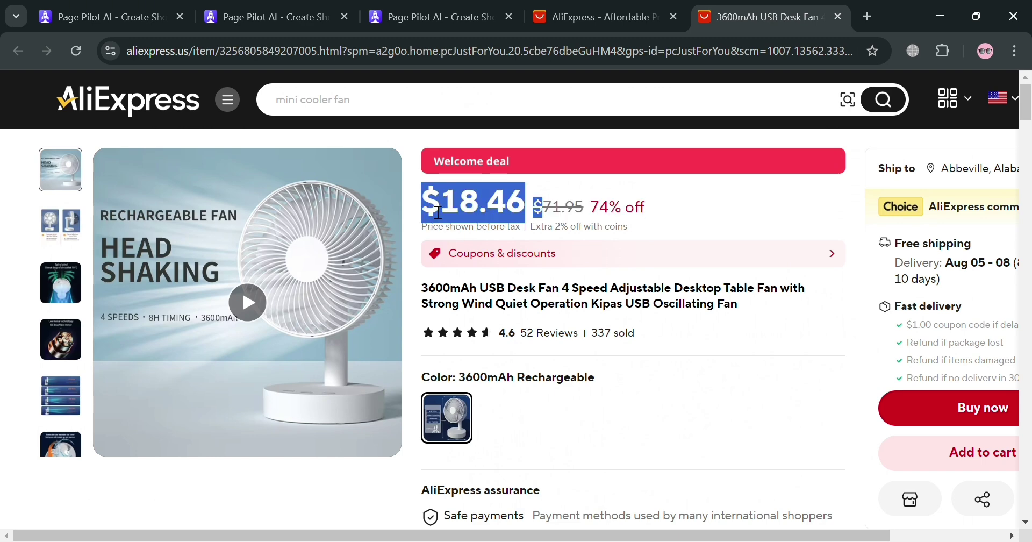
pyautogui.click(707, 209)
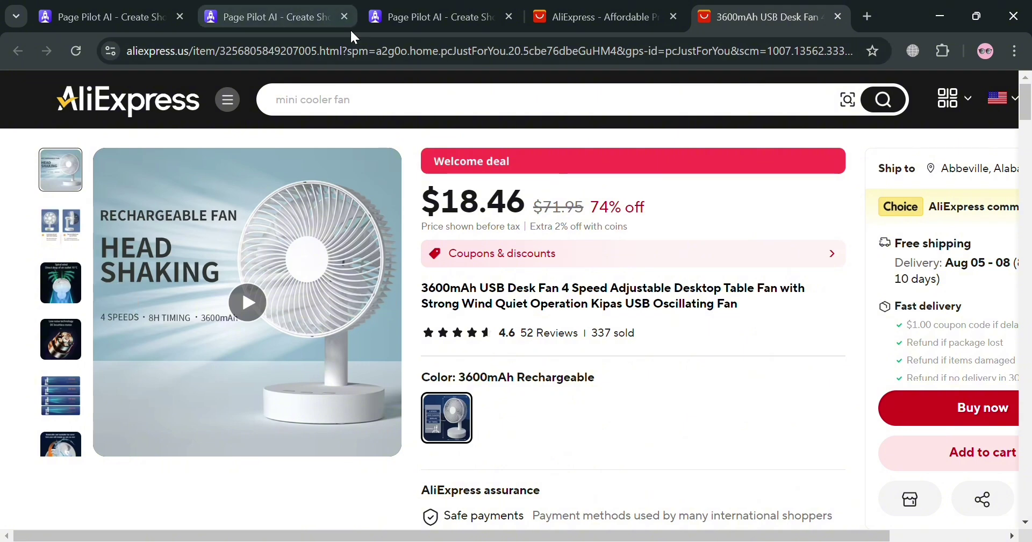
pyautogui.click(360, 50)
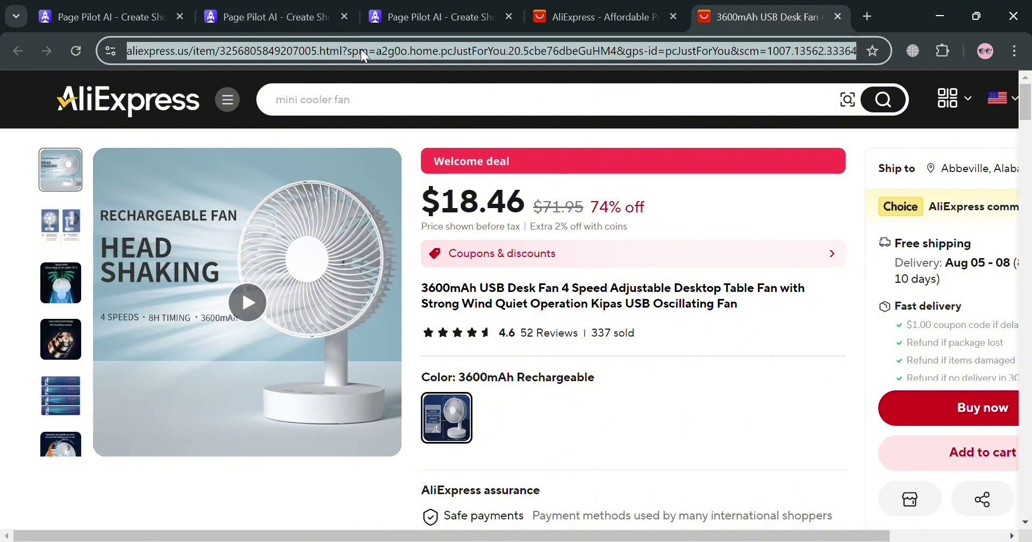
# Paste the desk fan URL as the AliExpress Product URL and generate an English page
pyautogui.click(392, 10)
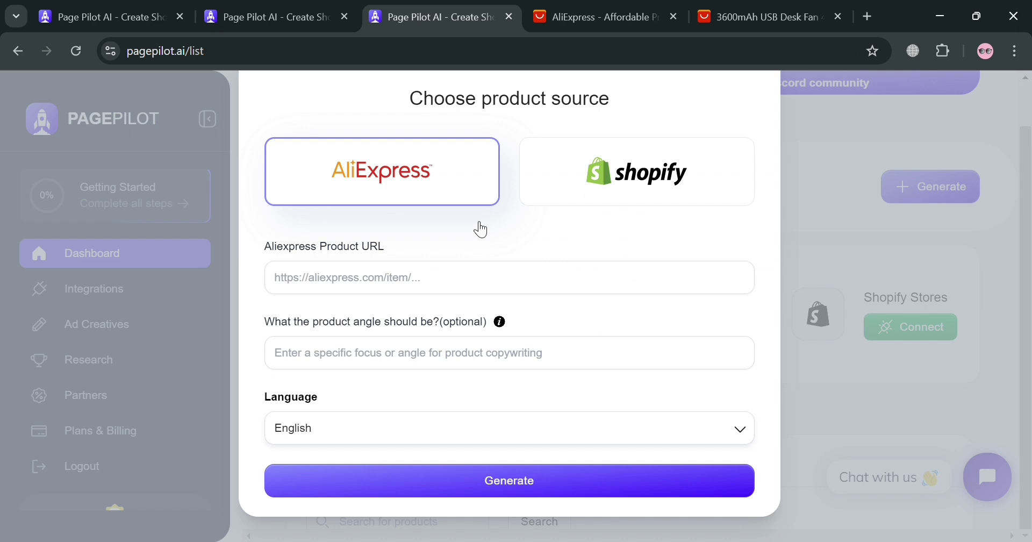
pyautogui.click(466, 287)
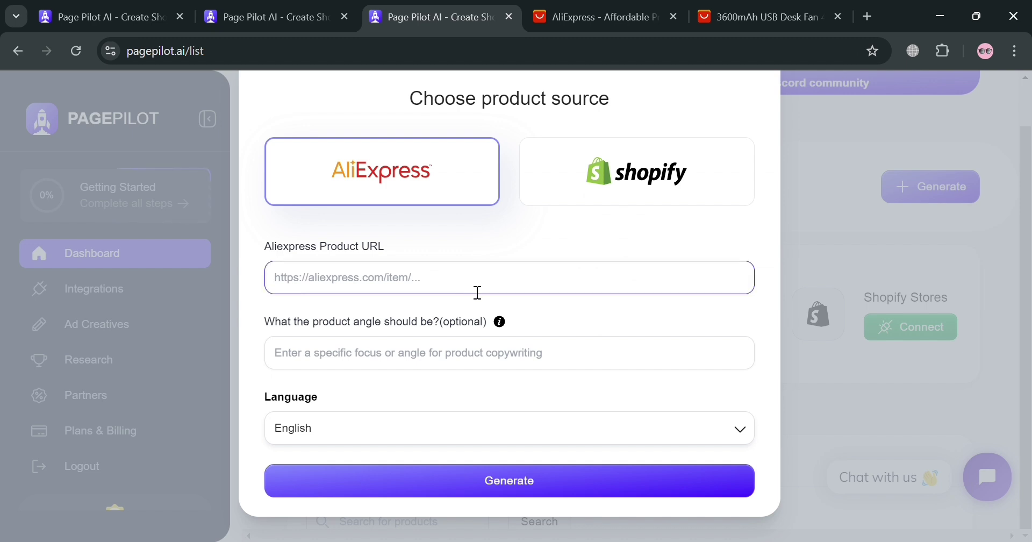
pyautogui.hotkey('ctrl', 'v')
pyautogui.click(512, 366)
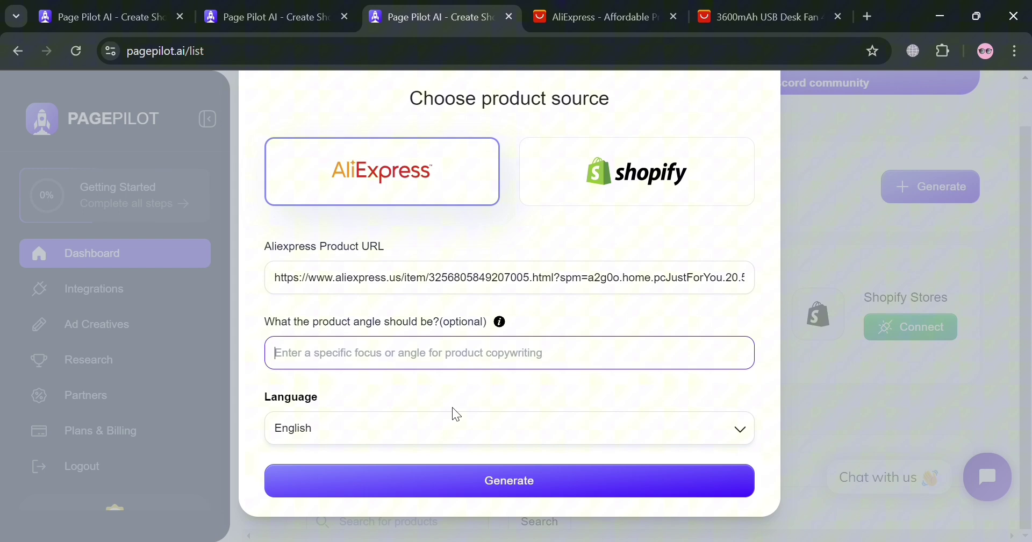
pyautogui.click(573, 435)
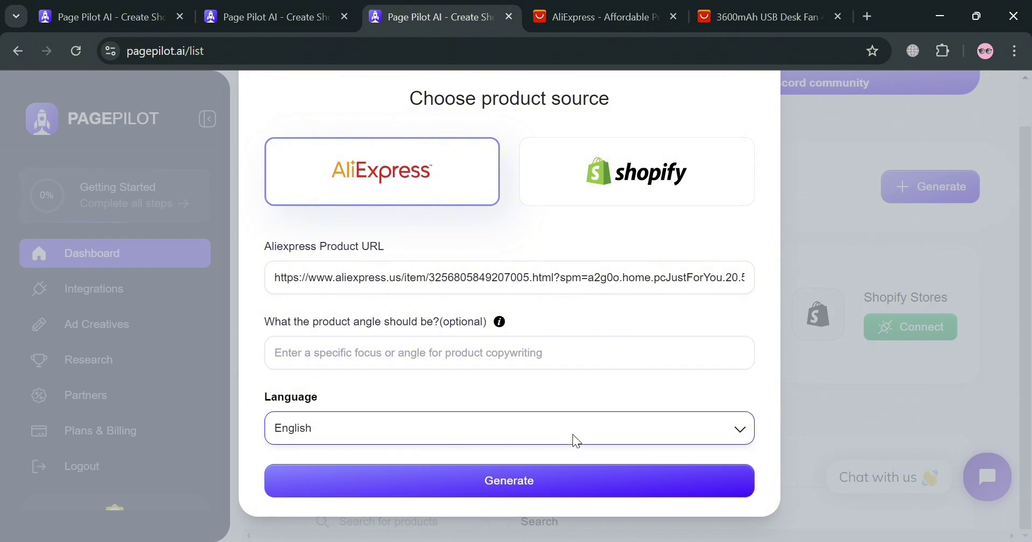
pyautogui.click(566, 491)
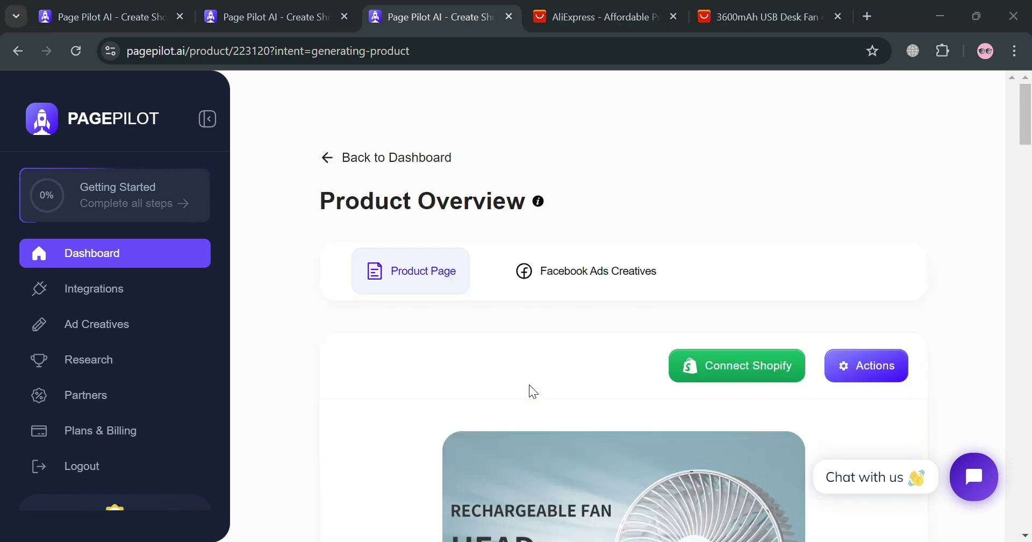
pyautogui.scroll(-8, 596, 327)
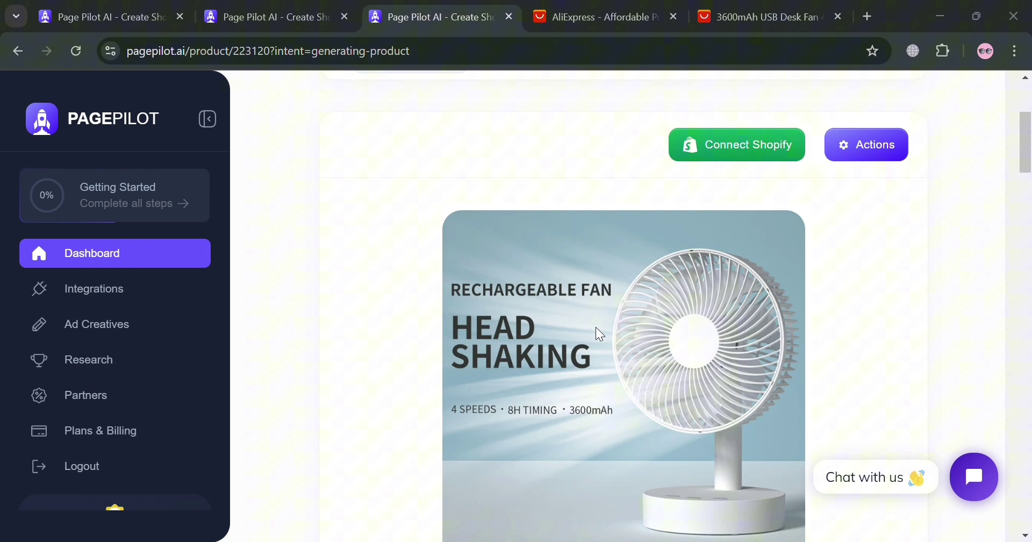
pyautogui.scroll(-9, 650, 362)
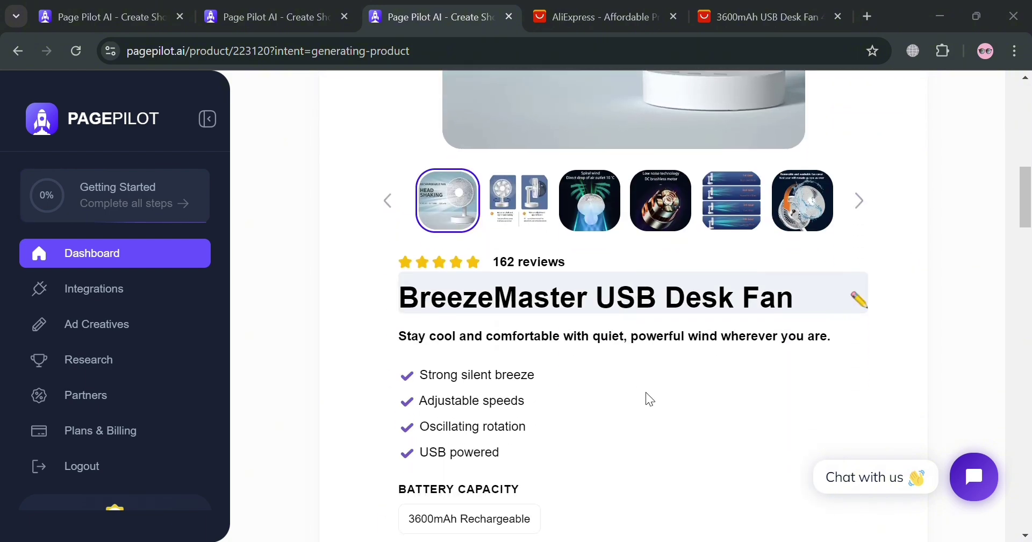
pyautogui.scroll(-10, 659, 421)
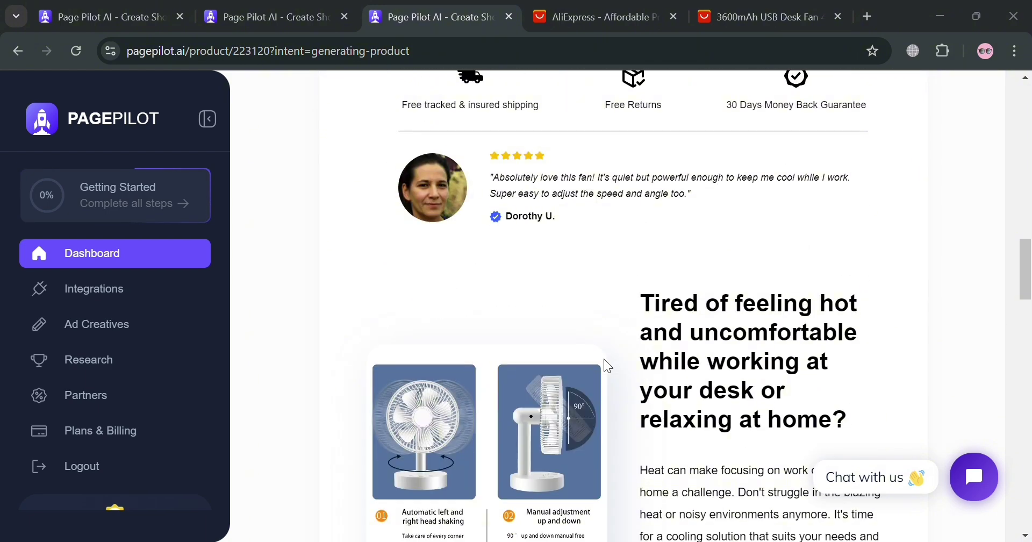
pyautogui.scroll(-20, 605, 360)
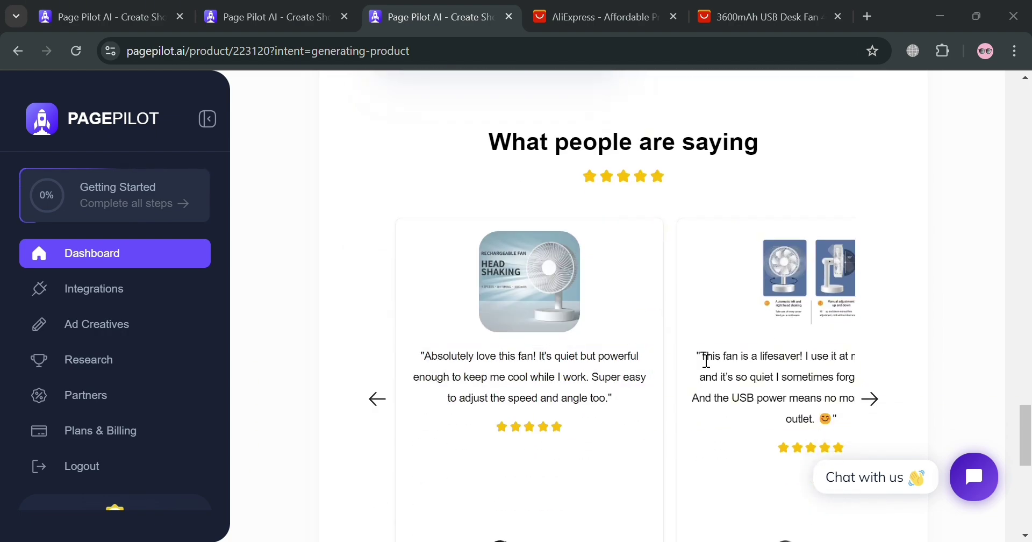
pyautogui.scroll(-10, 707, 373)
pyautogui.scroll(20, 720, 398)
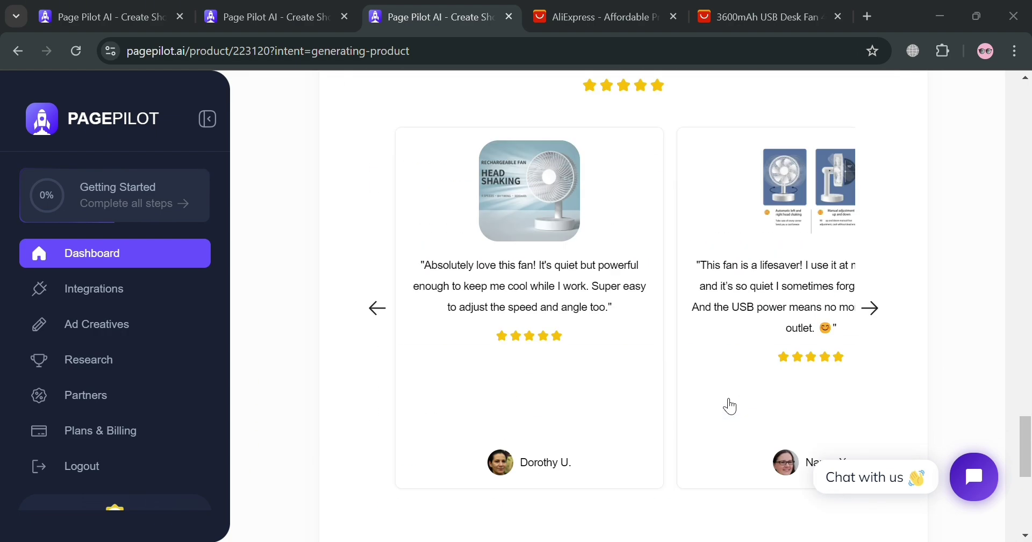
pyautogui.scroll(20, 732, 407)
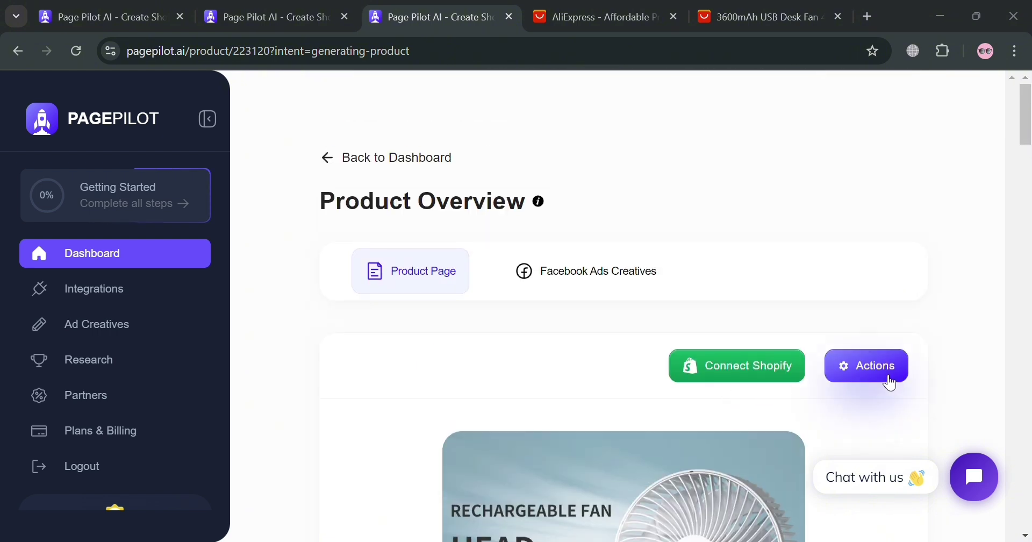
pyautogui.scroll(-3, 740, 318)
pyautogui.scroll(2, 753, 236)
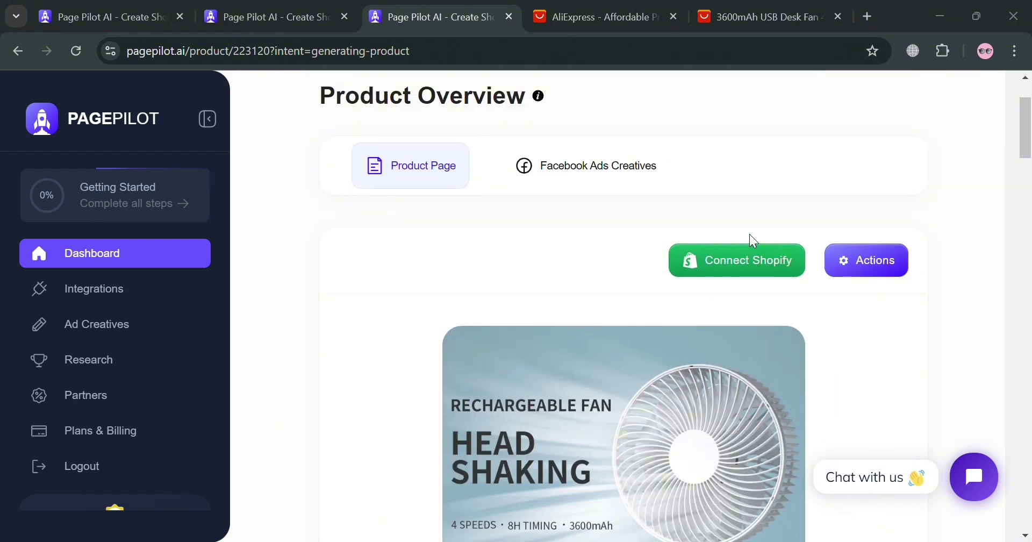
pyautogui.click(871, 297)
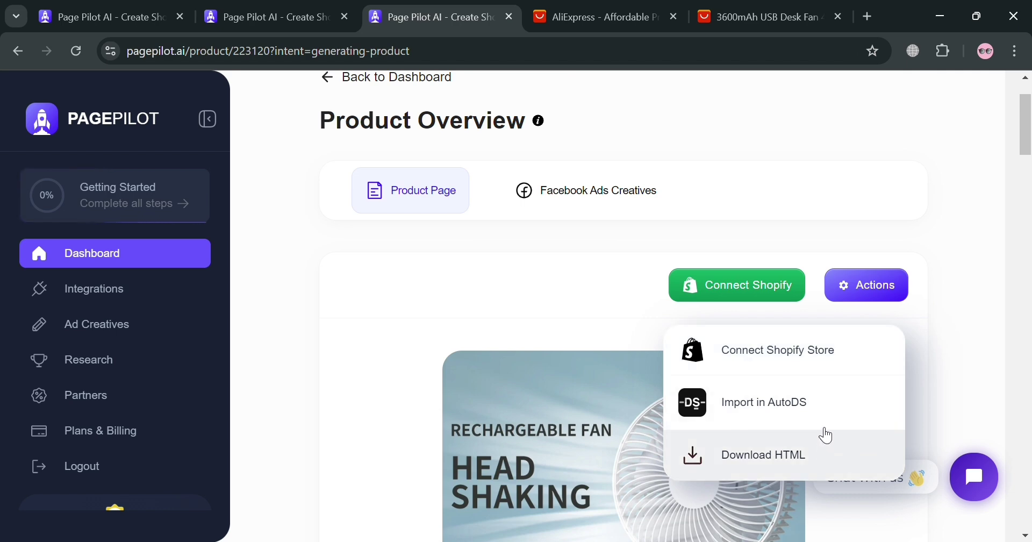
pyautogui.click(825, 467)
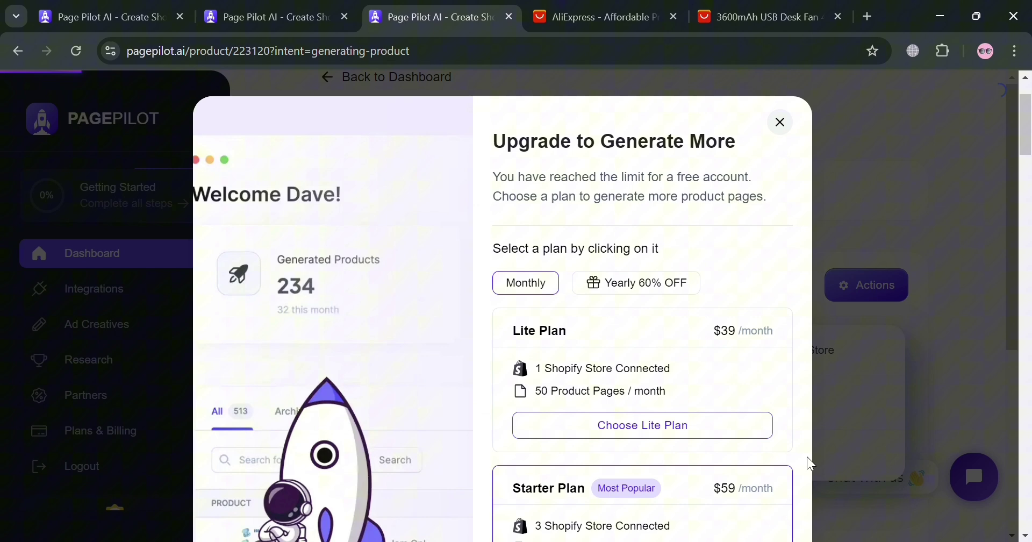
pyautogui.scroll(-2, 661, 401)
pyautogui.scroll(-2, 717, 401)
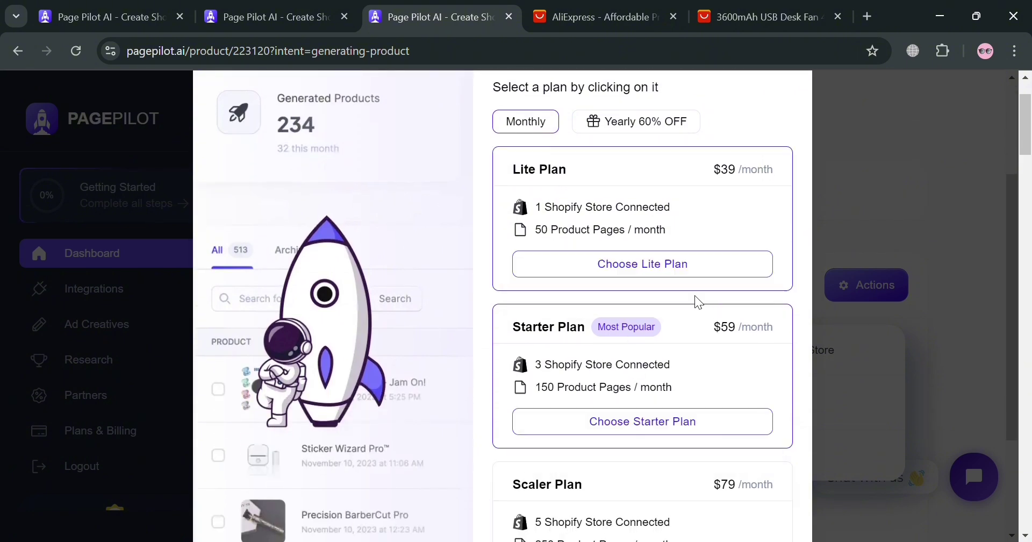
pyautogui.scroll(-1, 714, 417)
pyautogui.scroll(-3, 713, 416)
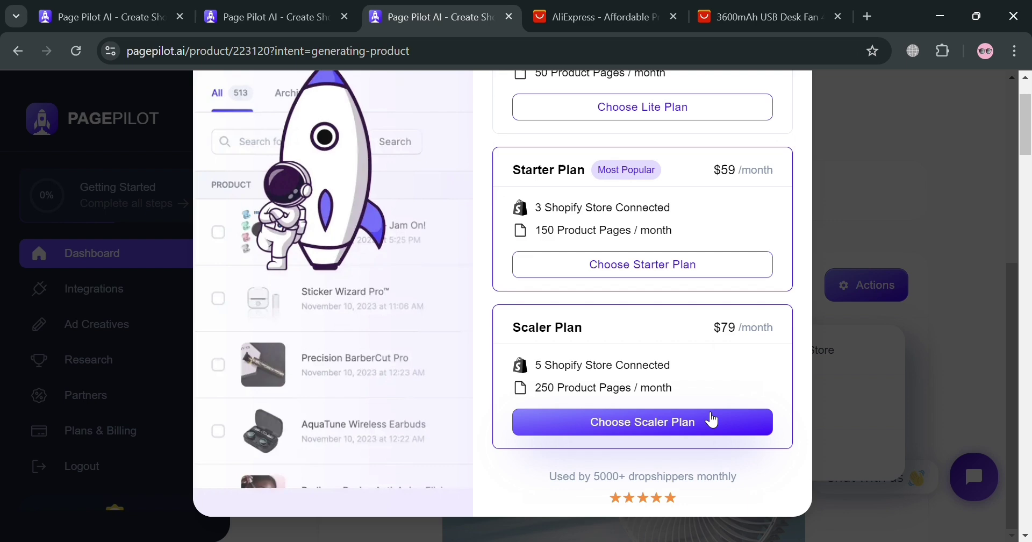
pyautogui.scroll(2, 885, 394)
pyautogui.scroll(6, 762, 323)
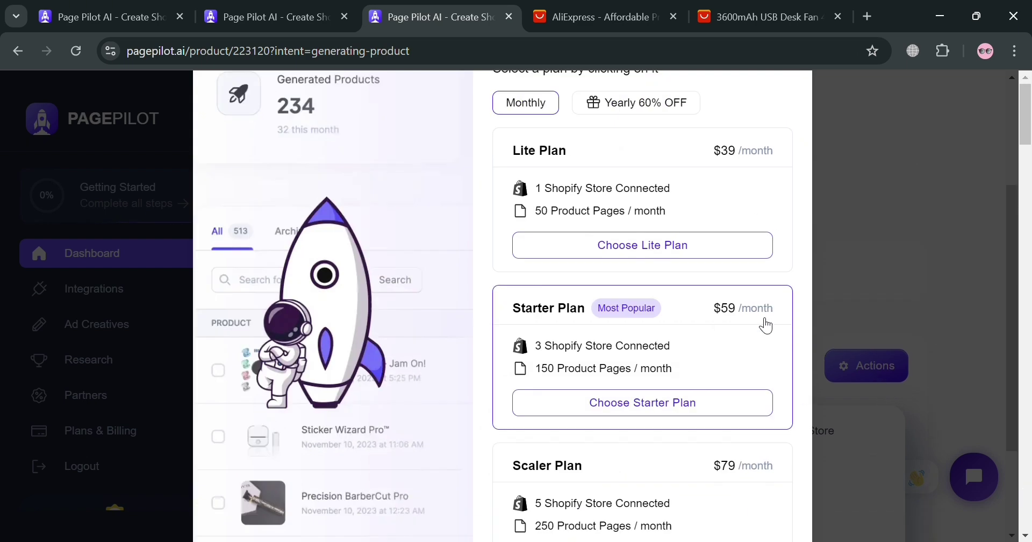
pyautogui.click(788, 131)
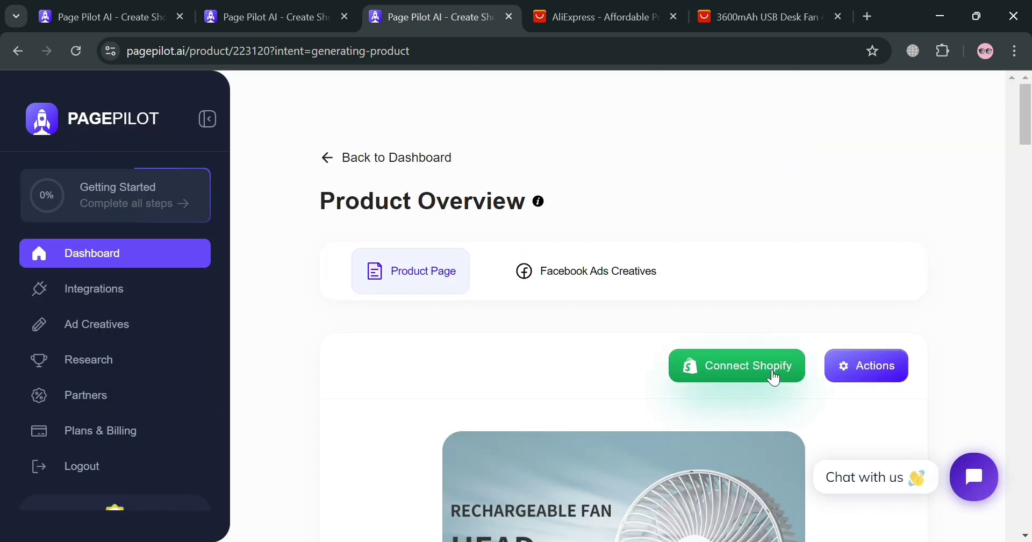
# Open the Shopify connection page and try its store URL and Key fields, leaving them empty
pyautogui.scroll(-2, 822, 328)
pyautogui.click(778, 291)
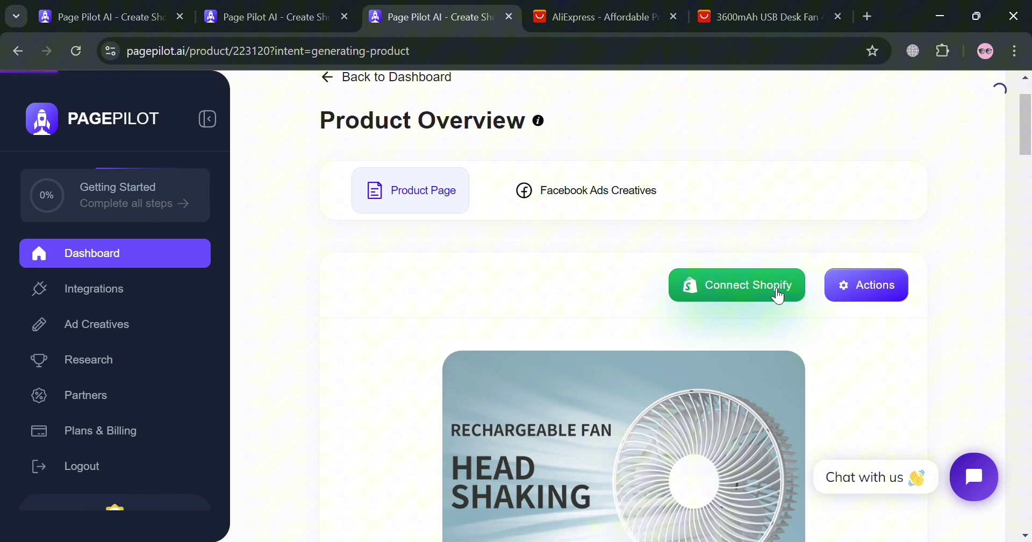
pyautogui.scroll(-4, 547, 400)
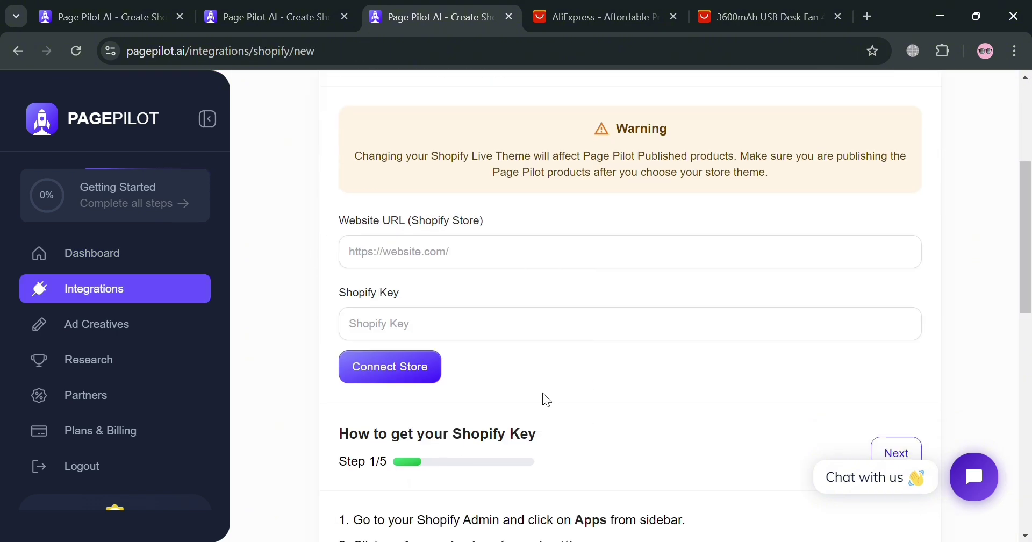
pyautogui.click(560, 274)
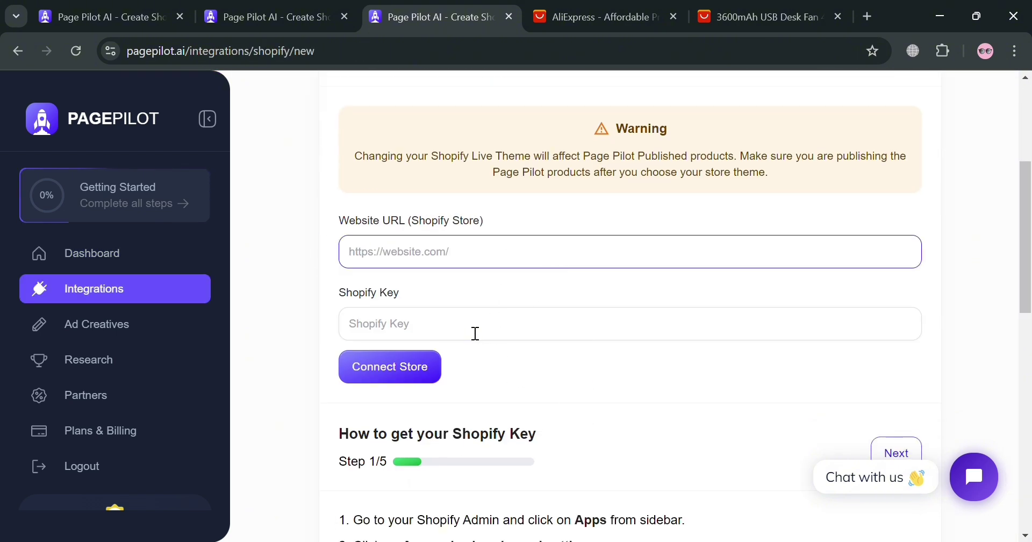
pyautogui.click(501, 329)
pyautogui.click(544, 372)
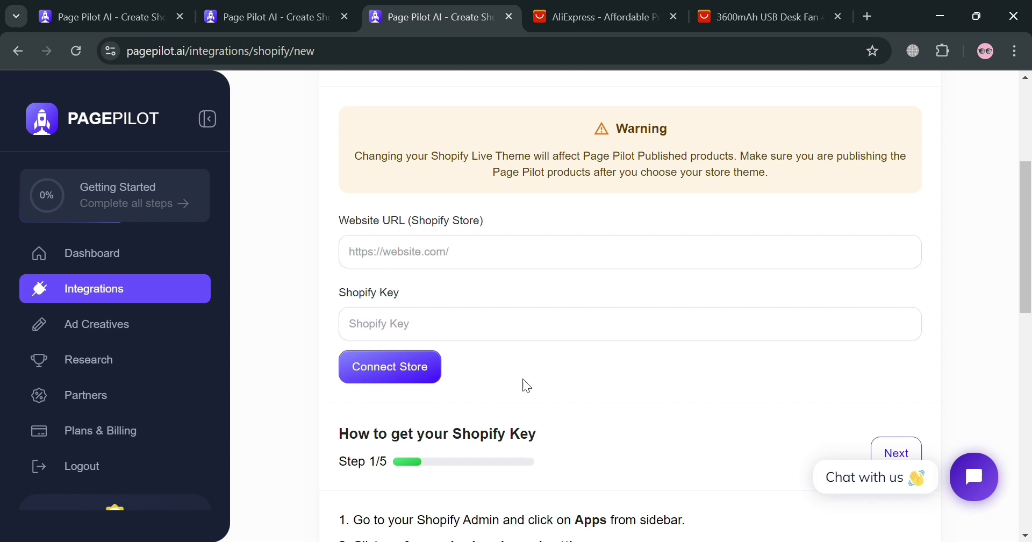
pyautogui.scroll(-5, 409, 379)
pyautogui.scroll(-2, 587, 359)
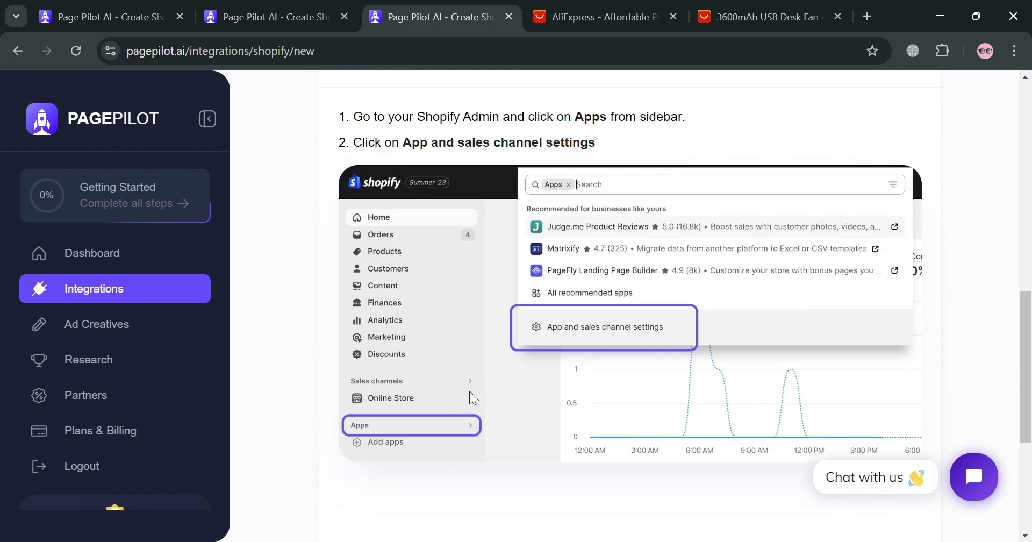
pyautogui.scroll(-5, 640, 330)
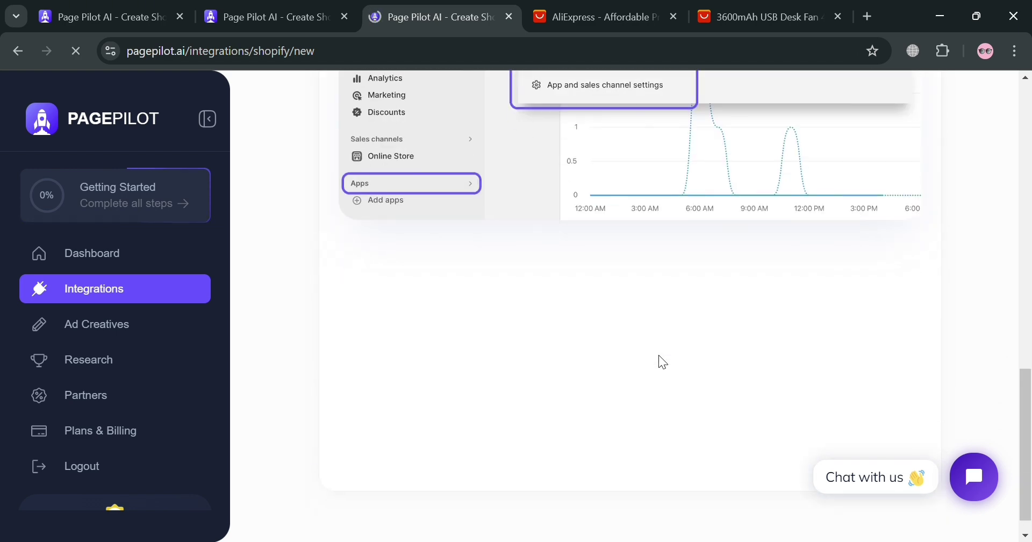
pyautogui.press('F5')
pyautogui.scroll(4, 742, 322)
pyautogui.scroll(-2, 737, 331)
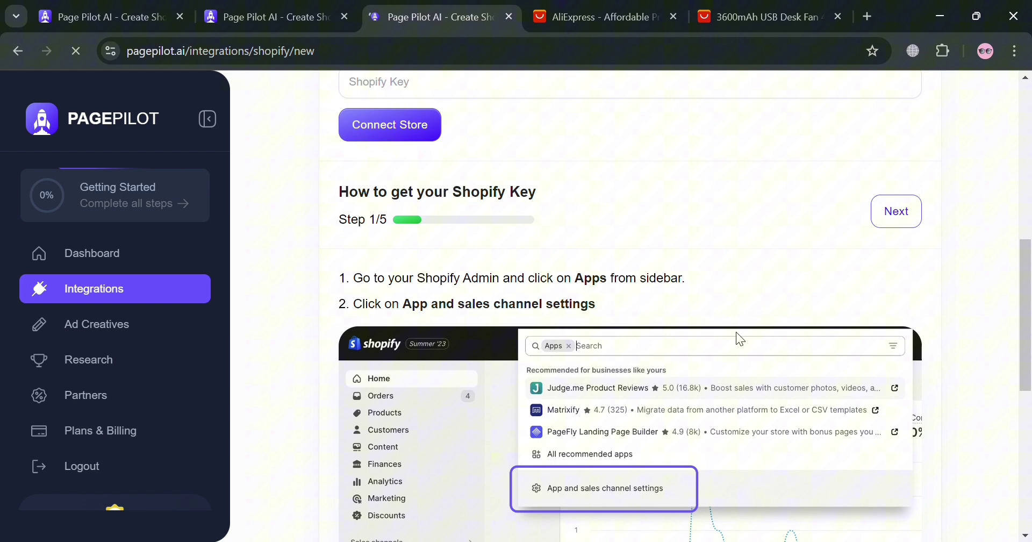
# Advance the key guide to step 2 of 5, then return to the dashboard
pyautogui.click(903, 210)
pyautogui.scroll(-5, 618, 328)
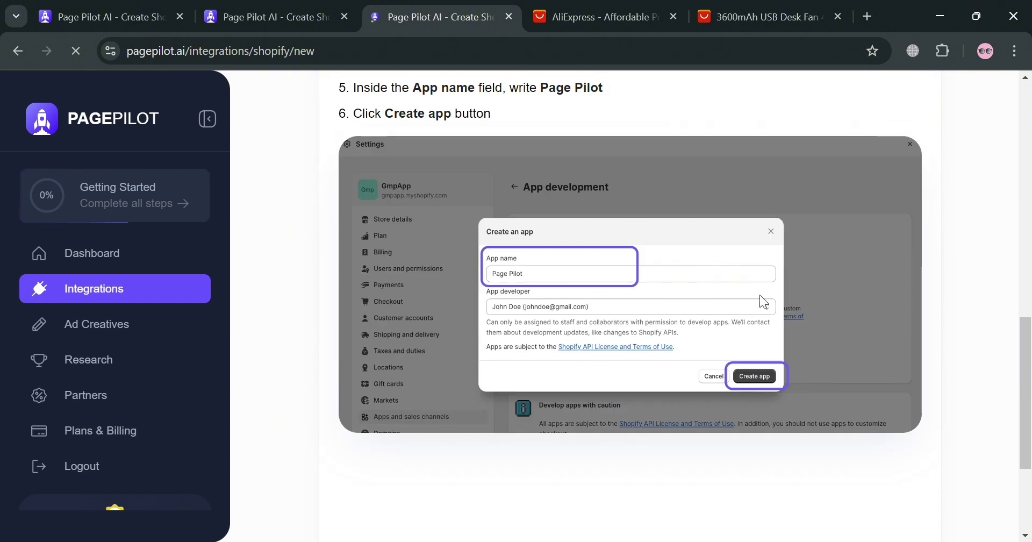
pyautogui.scroll(3, 759, 295)
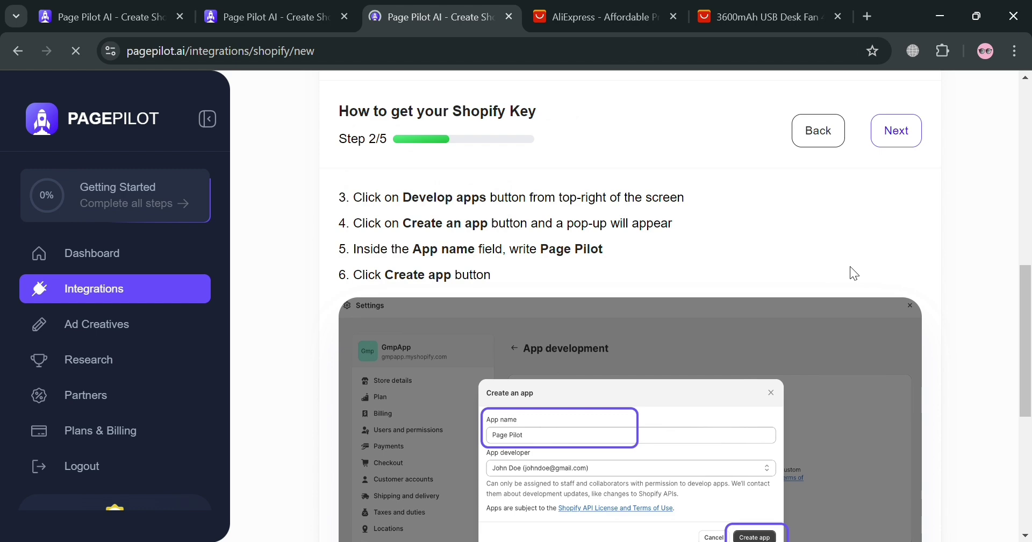
pyautogui.scroll(10, 852, 269)
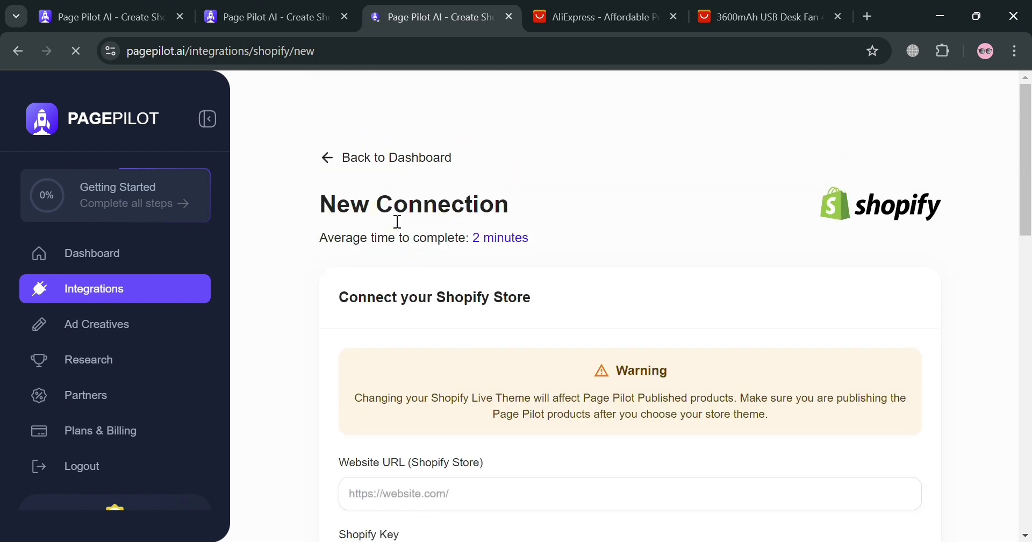
pyautogui.click(334, 160)
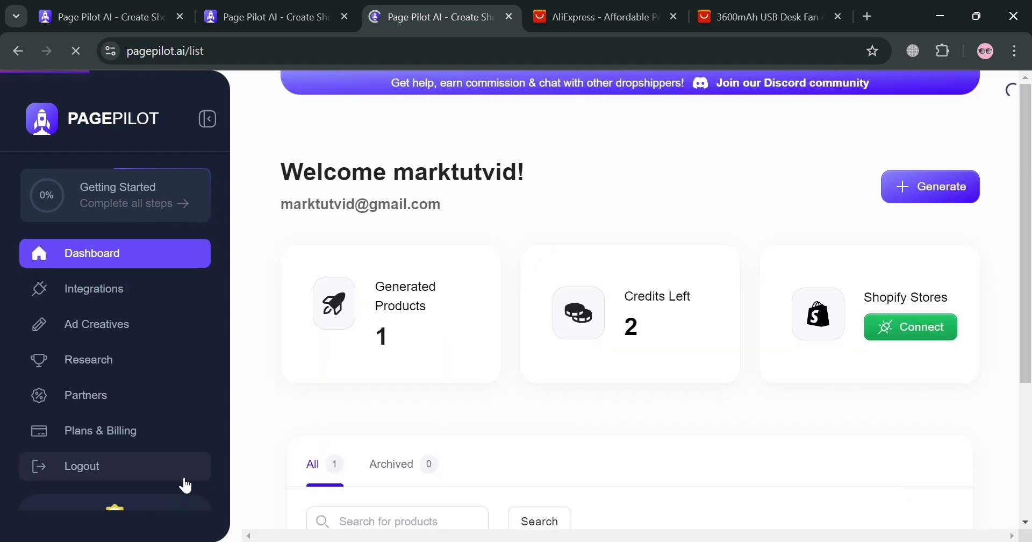
# Pick the BreezeMaster USB Desk Fan from the dashboard product list to reopen its page
pyautogui.scroll(-3, 607, 368)
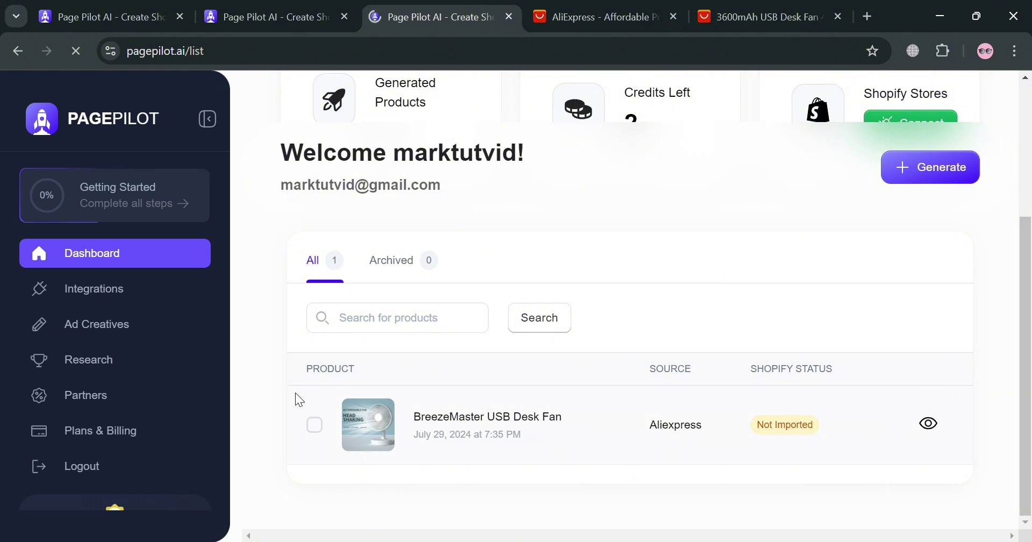
pyautogui.click(316, 426)
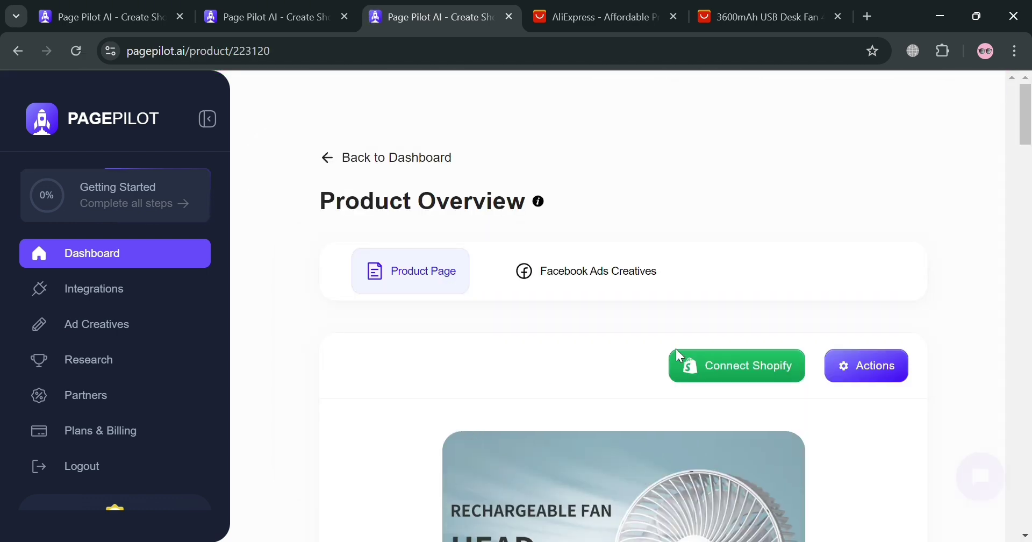
# Select and inspect the product's tagline under the title
pyautogui.scroll(-10, 676, 348)
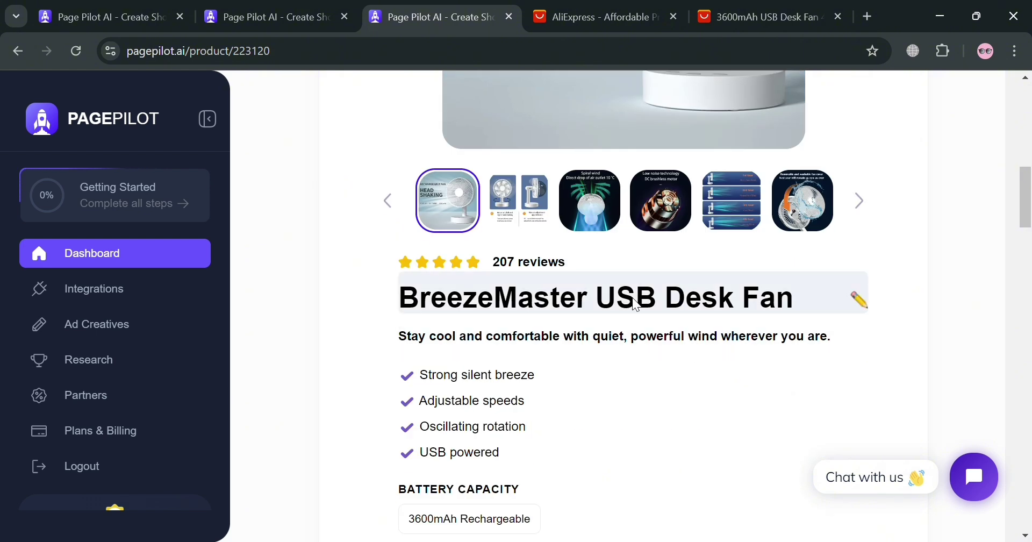
pyautogui.tripleClick(635, 305)
pyautogui.tripleClick(646, 344)
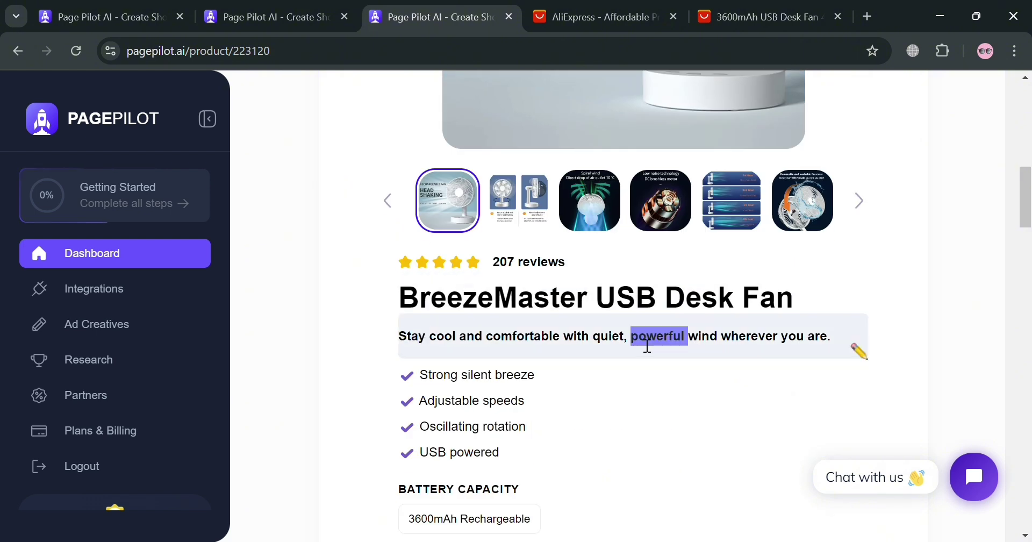
pyautogui.click(682, 472)
pyautogui.scroll(-6, 675, 470)
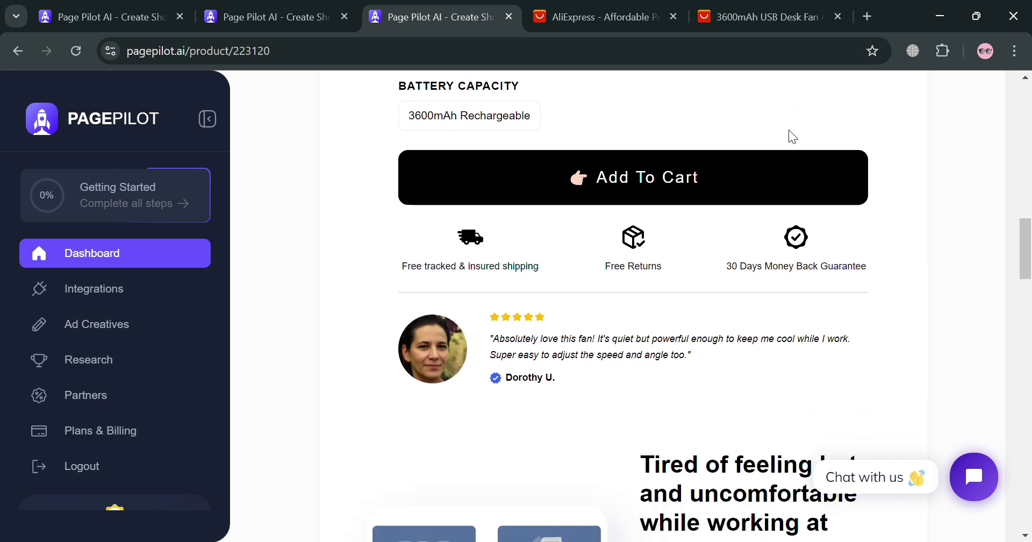
pyautogui.scroll(6, 789, 131)
# Edit the first feature bullet 'Strong silent breeze', trimming the end of 'breeze', and save it
pyautogui.click(858, 293)
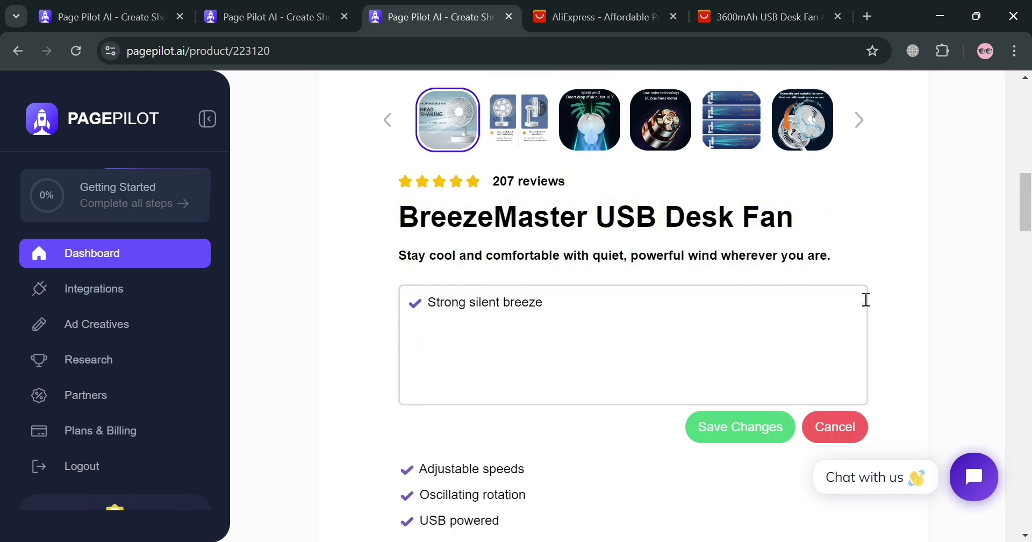
pyautogui.click(595, 359)
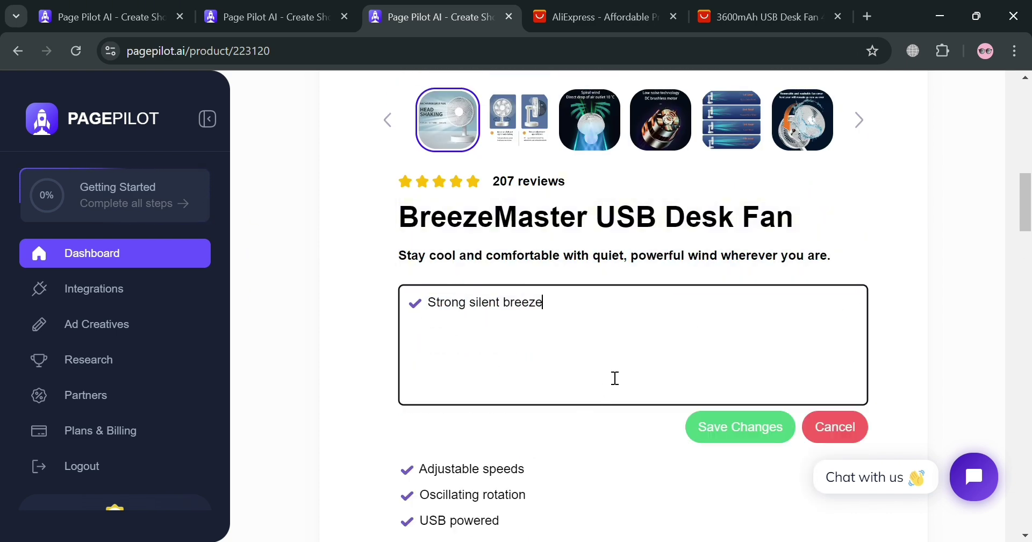
pyautogui.moveTo(510, 309); pyautogui.dragTo(561, 309)
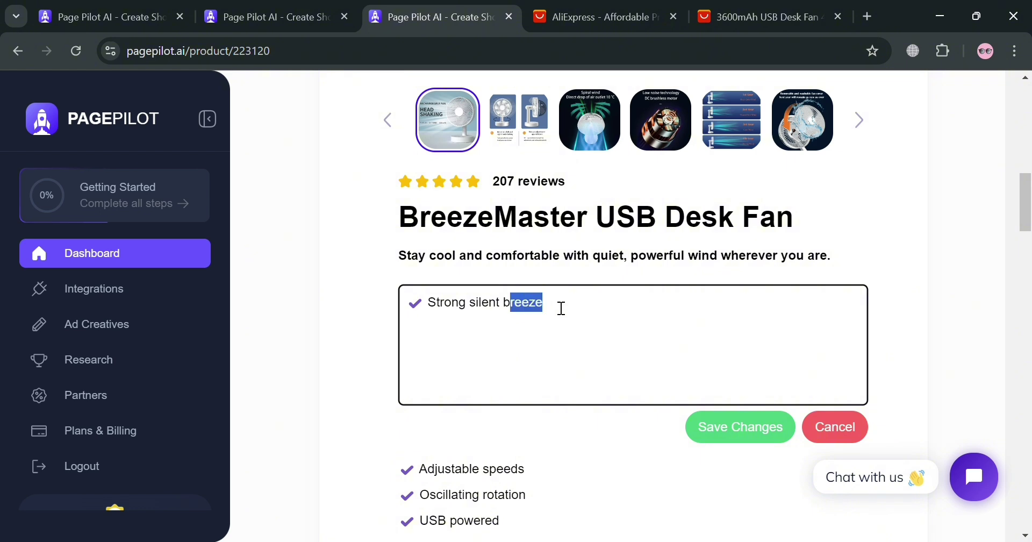
pyautogui.press('BackSpace')
pyautogui.press('BackSpace')
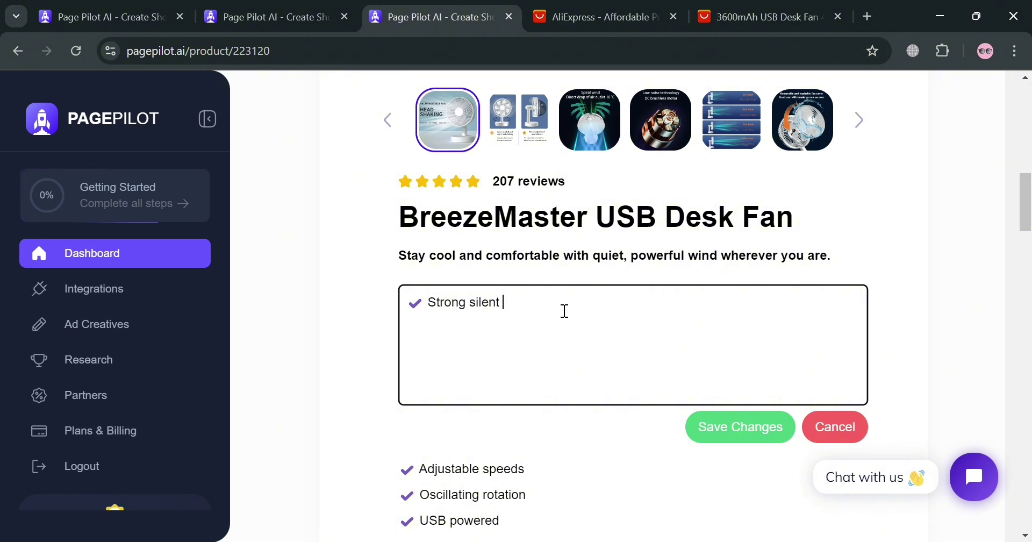
pyautogui.click(741, 428)
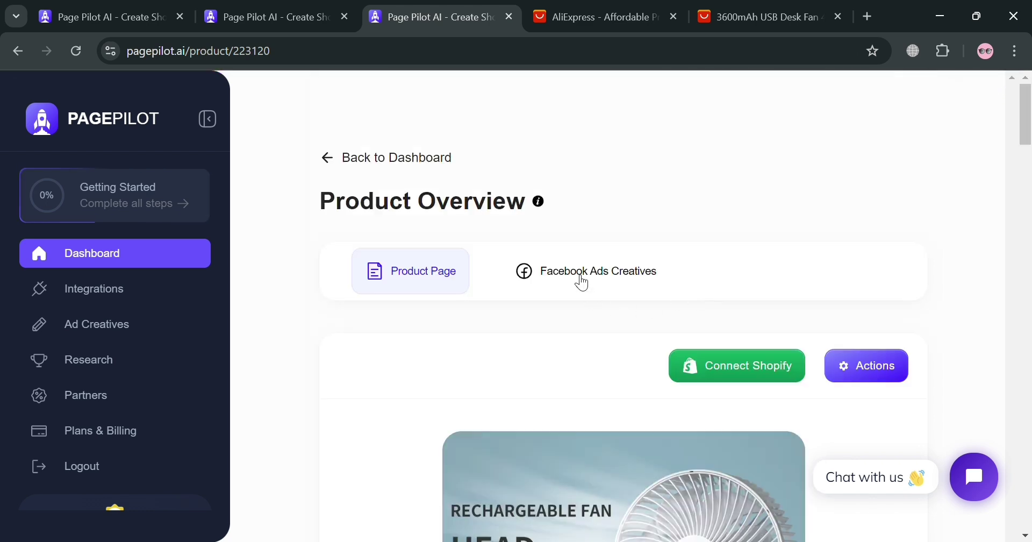
# Open the desk fan's Facebook Ads Creatives and review the generated ads
pyautogui.click(582, 283)
pyautogui.scroll(-1, 596, 355)
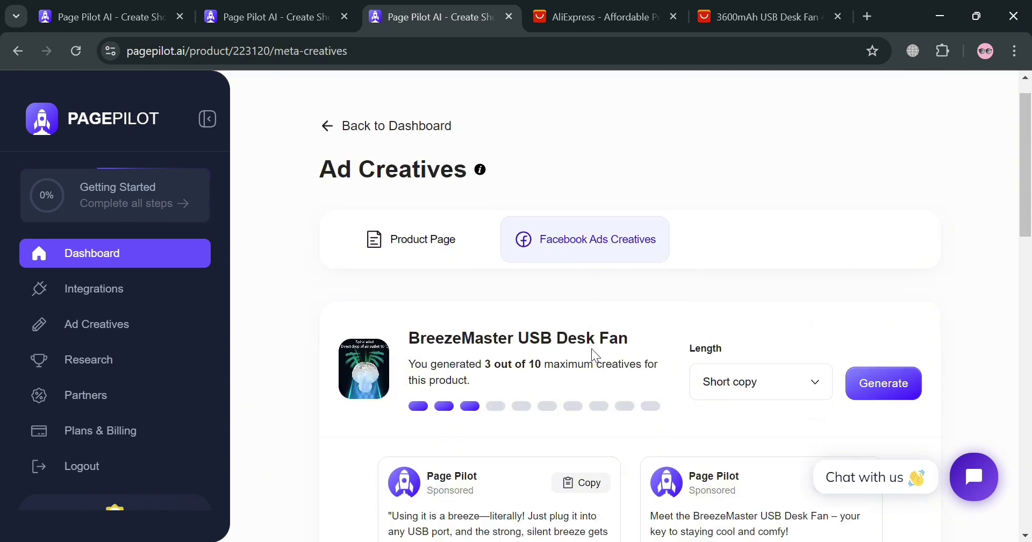
pyautogui.scroll(-4, 595, 355)
pyautogui.scroll(-1, 490, 223)
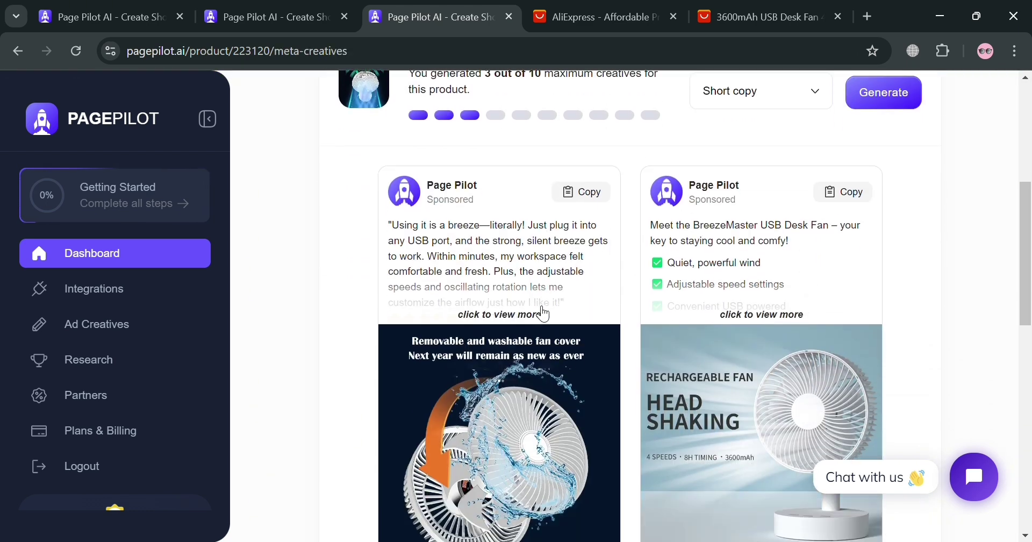
pyautogui.scroll(3, 553, 353)
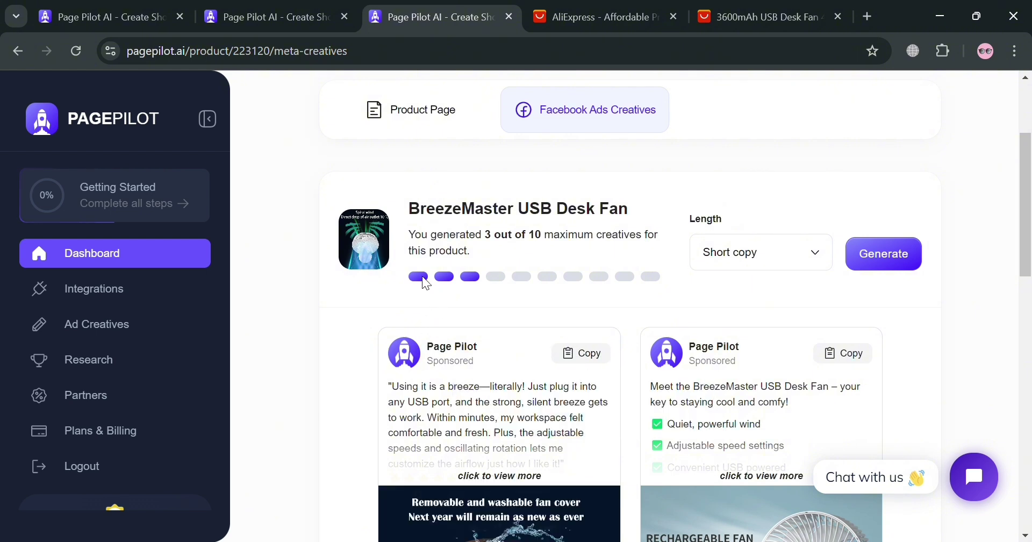
pyautogui.scroll(-3, 700, 242)
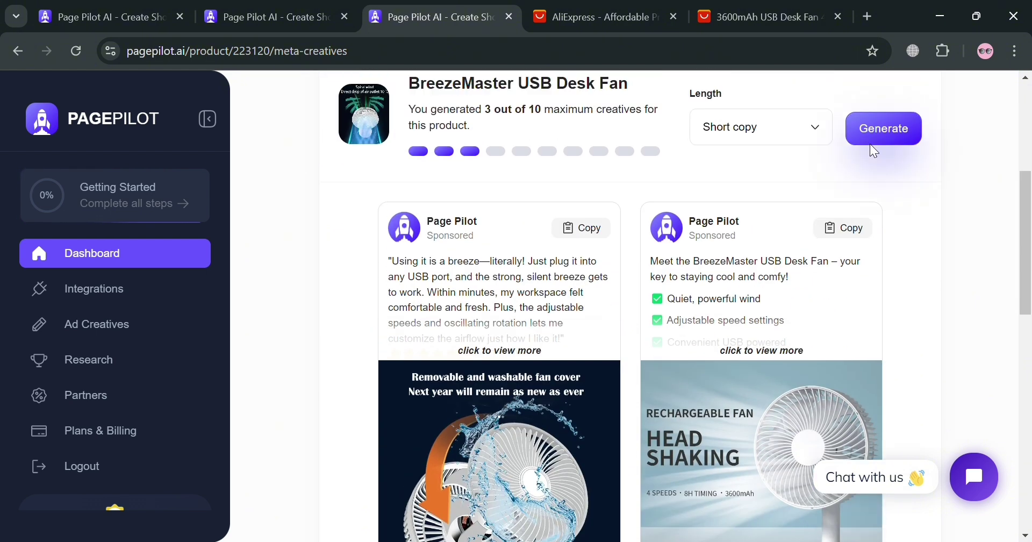
pyautogui.scroll(3, 844, 199)
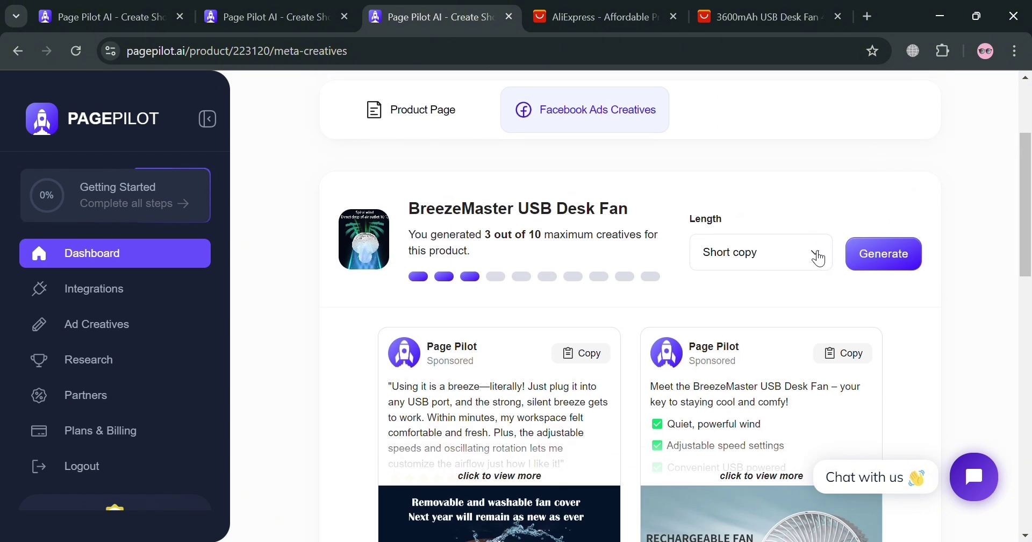
# Switch the ad copy Length to Long copy and review the 3 of 10 creatives
pyautogui.click(794, 302)
pyautogui.scroll(-10, 667, 325)
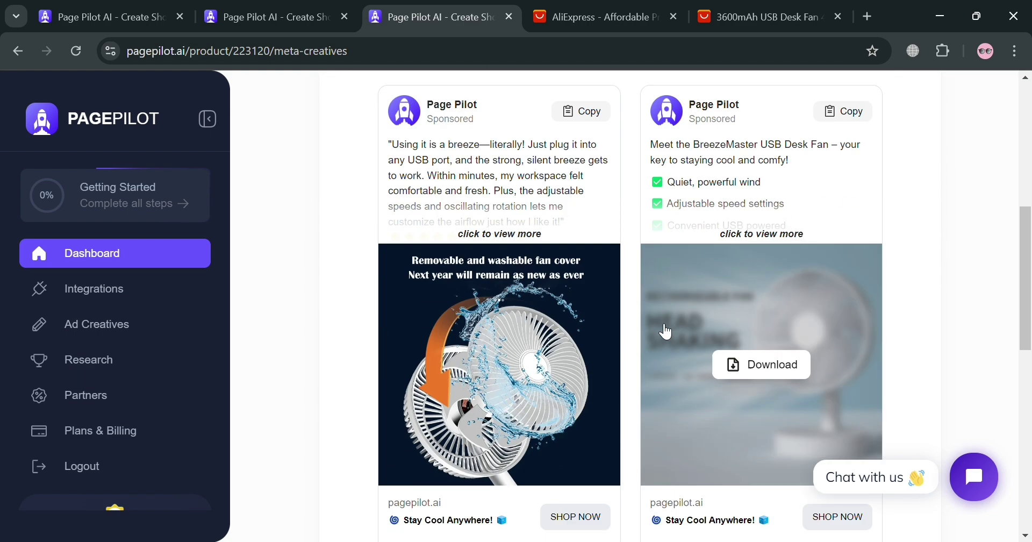
pyautogui.scroll(4, 793, 240)
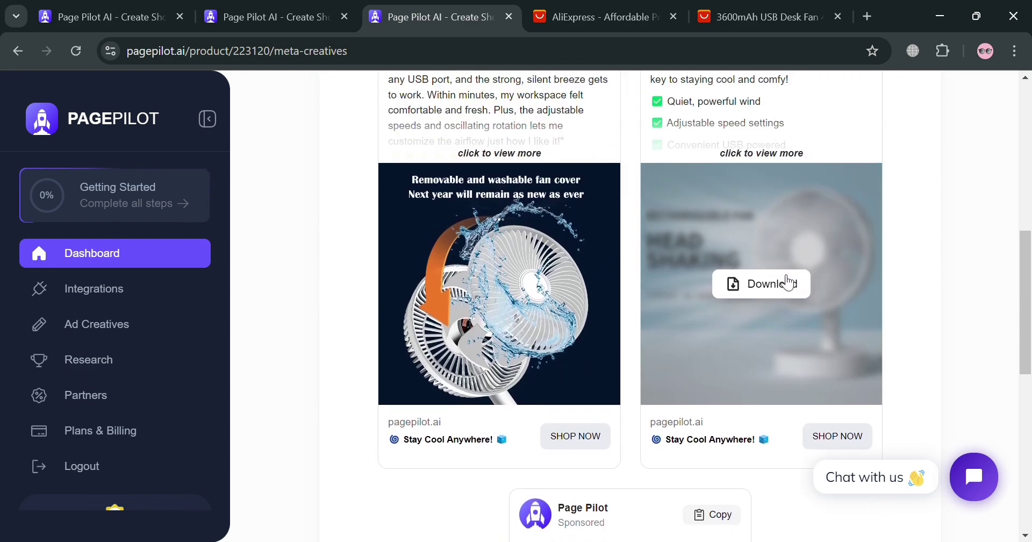
pyautogui.scroll(3, 755, 293)
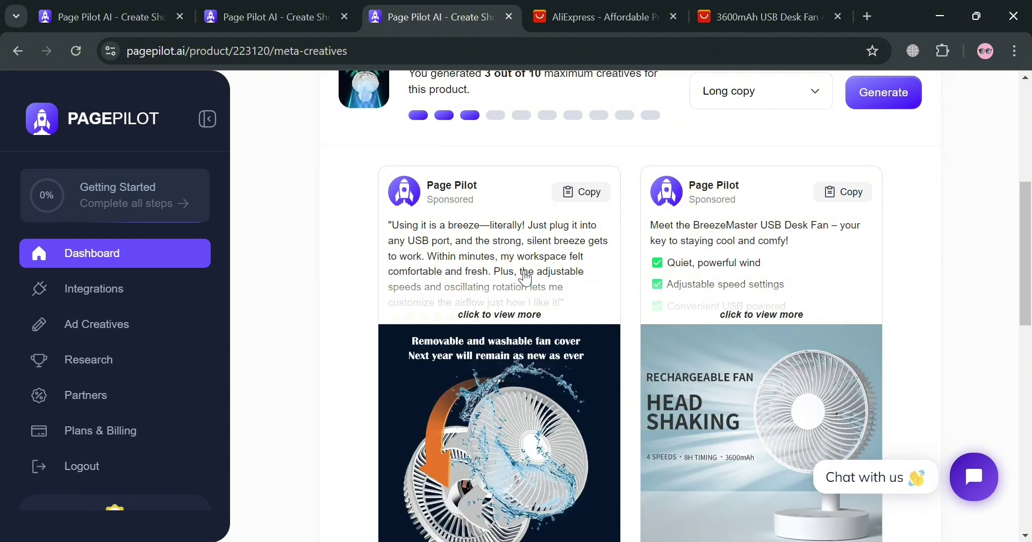
pyautogui.scroll(-5, 523, 277)
pyautogui.scroll(-8, 522, 275)
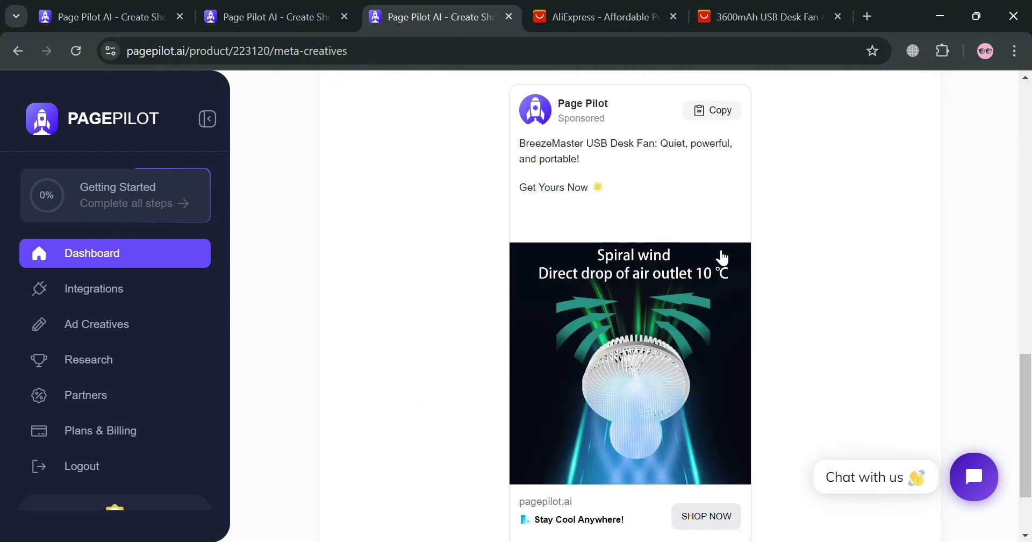
pyautogui.scroll(2, 845, 252)
pyautogui.scroll(10, 858, 252)
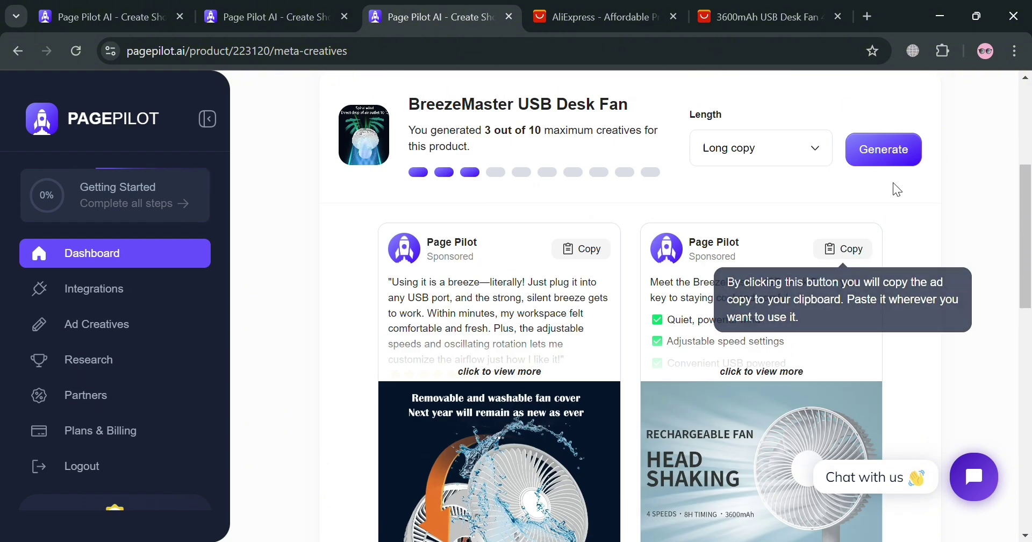
pyautogui.scroll(4, 429, 311)
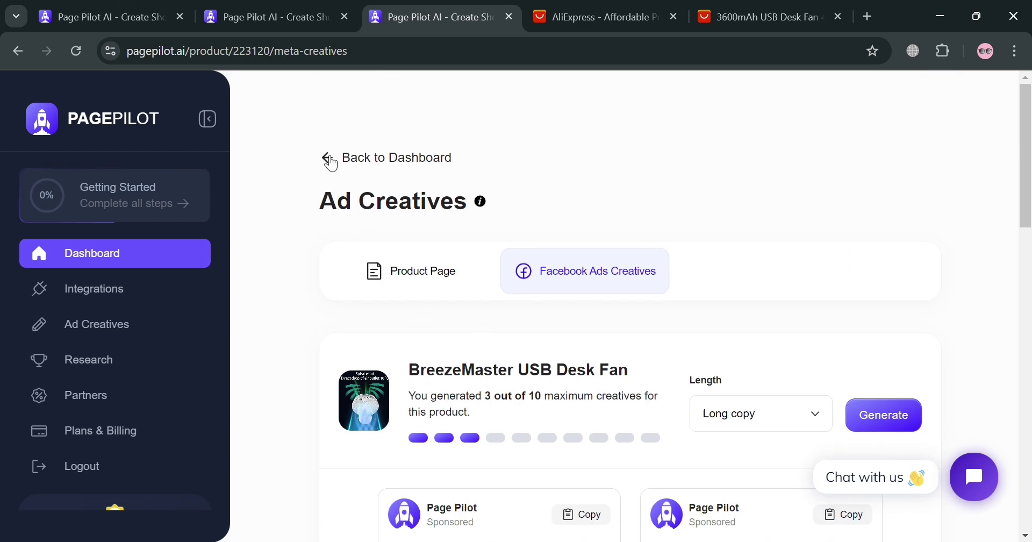
# Go back to the dashboard and start a new generation with Shopify selected as the product source
pyautogui.click(329, 159)
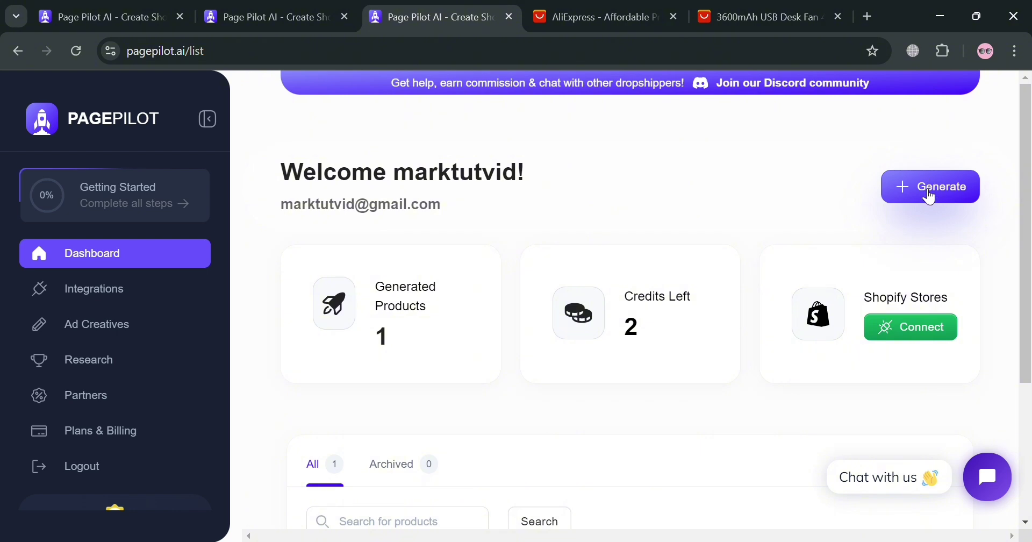
pyautogui.click(931, 197)
pyautogui.click(696, 241)
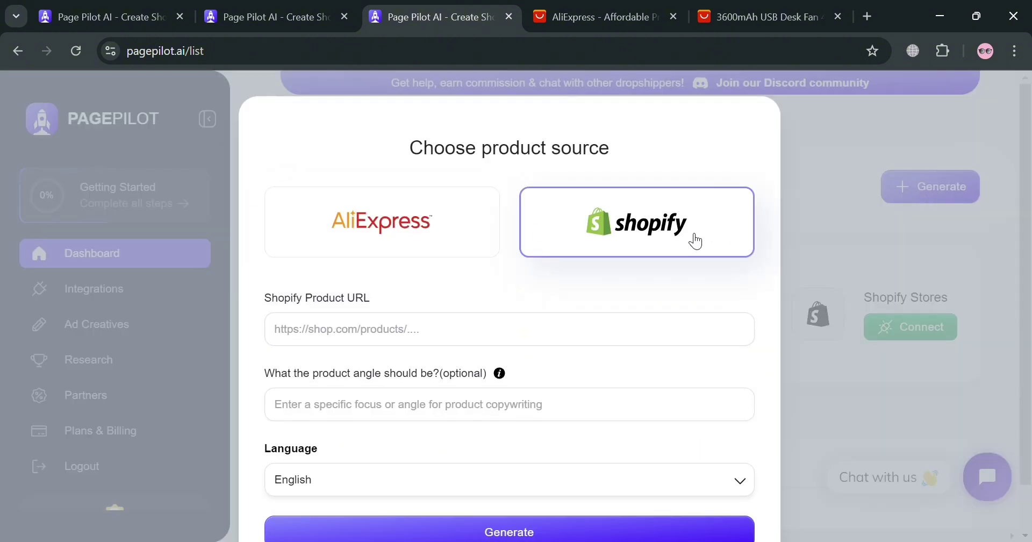
pyautogui.scroll(-1, 472, 326)
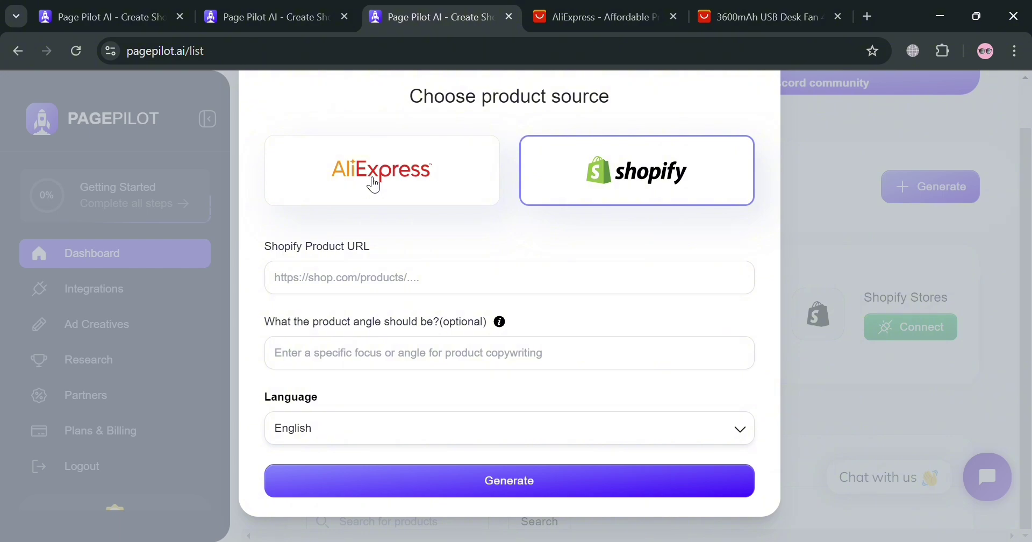
# Switch the source to AliExpress, then open the RGB 5050 LED strip product page and select its URL
pyautogui.click(457, 200)
pyautogui.click(624, 7)
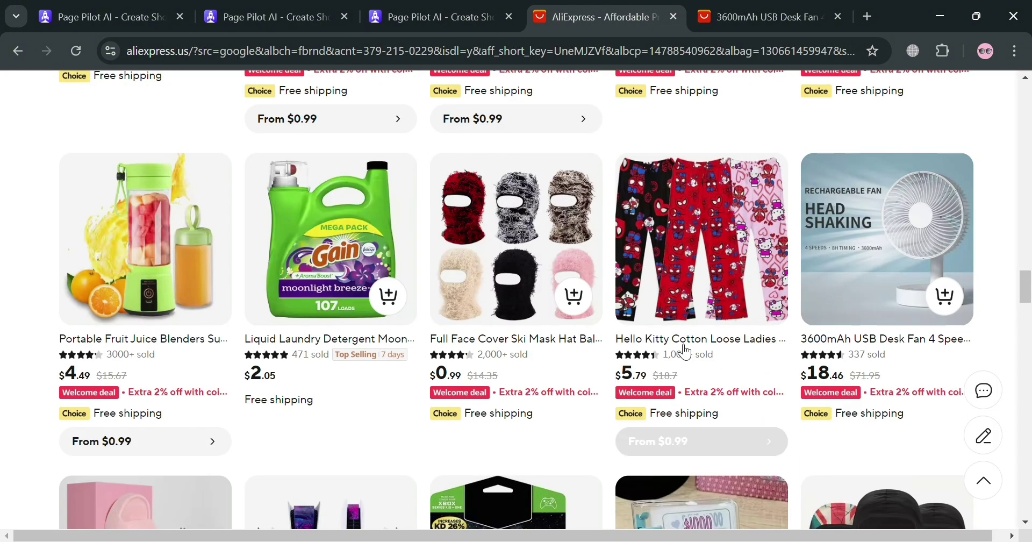
pyautogui.scroll(-4, 478, 409)
pyautogui.scroll(-5, 479, 409)
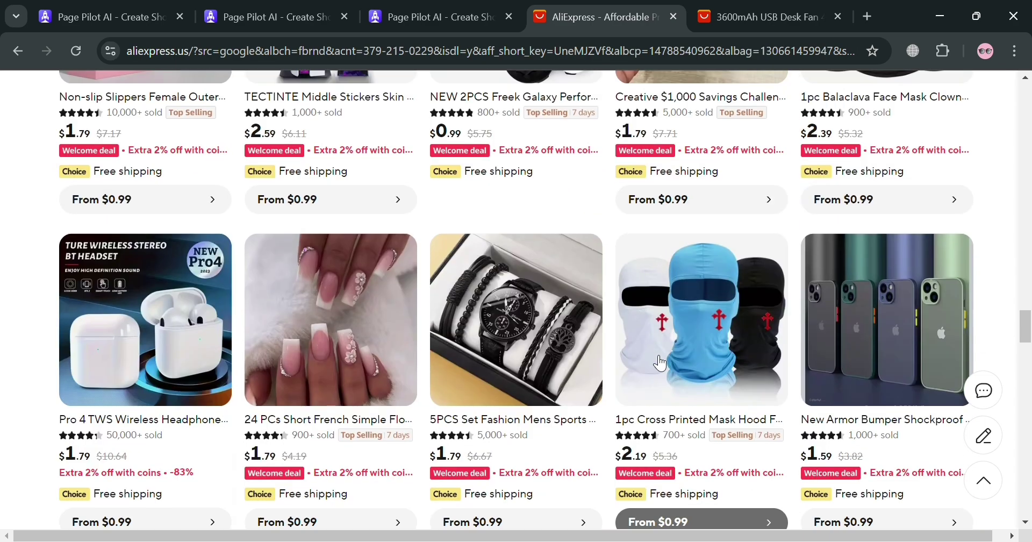
pyautogui.scroll(-3, 929, 347)
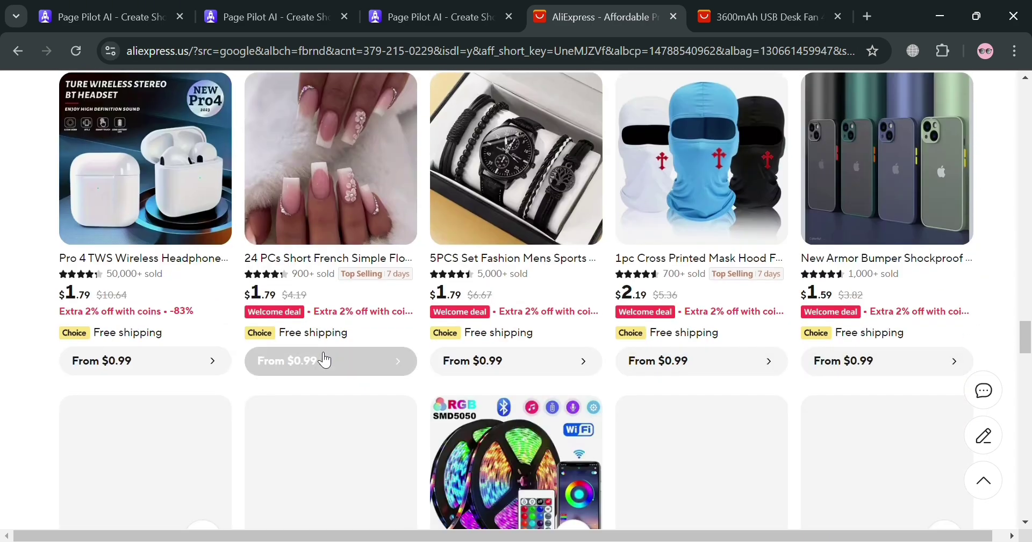
pyautogui.scroll(-6, 190, 167)
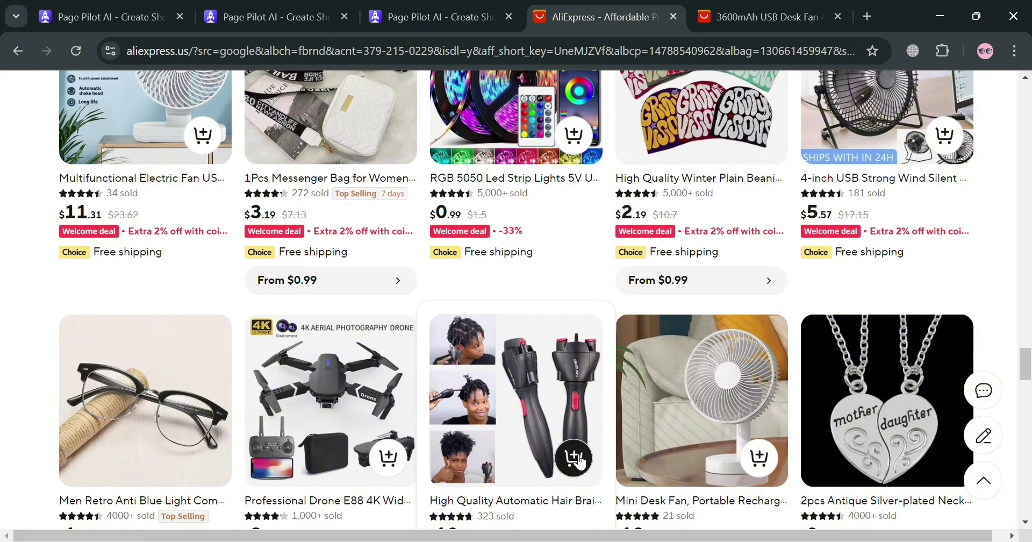
pyautogui.scroll(4, 683, 445)
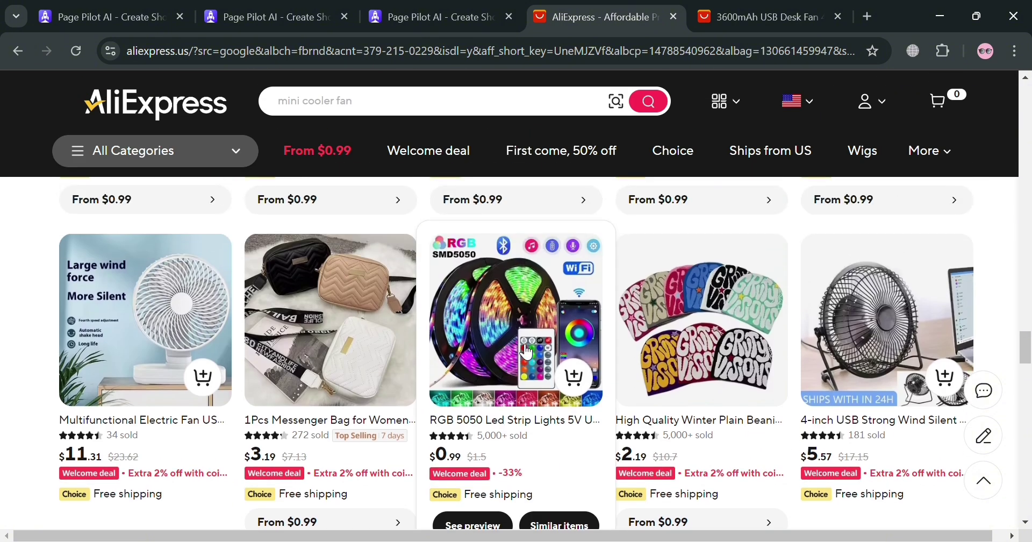
pyautogui.click(527, 352)
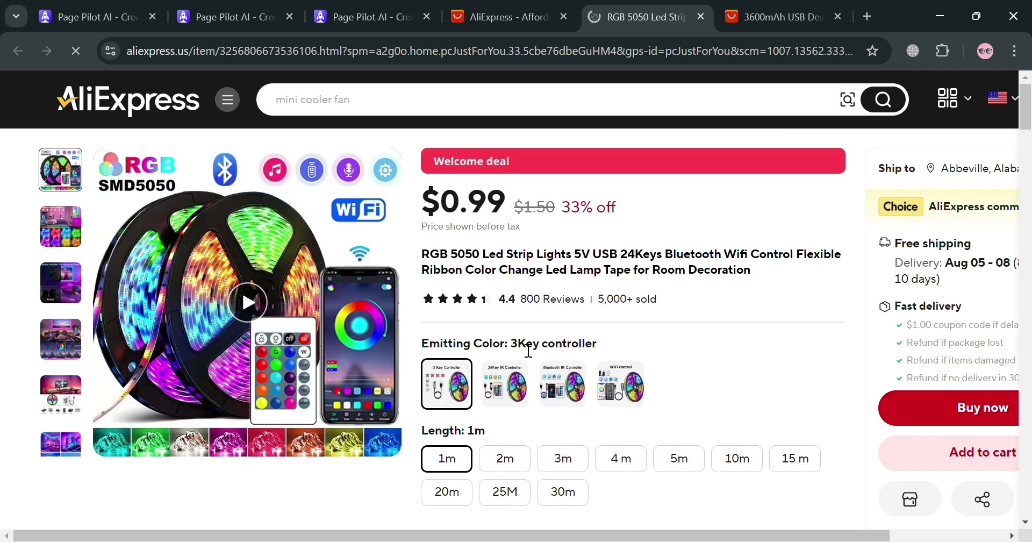
pyautogui.click(586, 53)
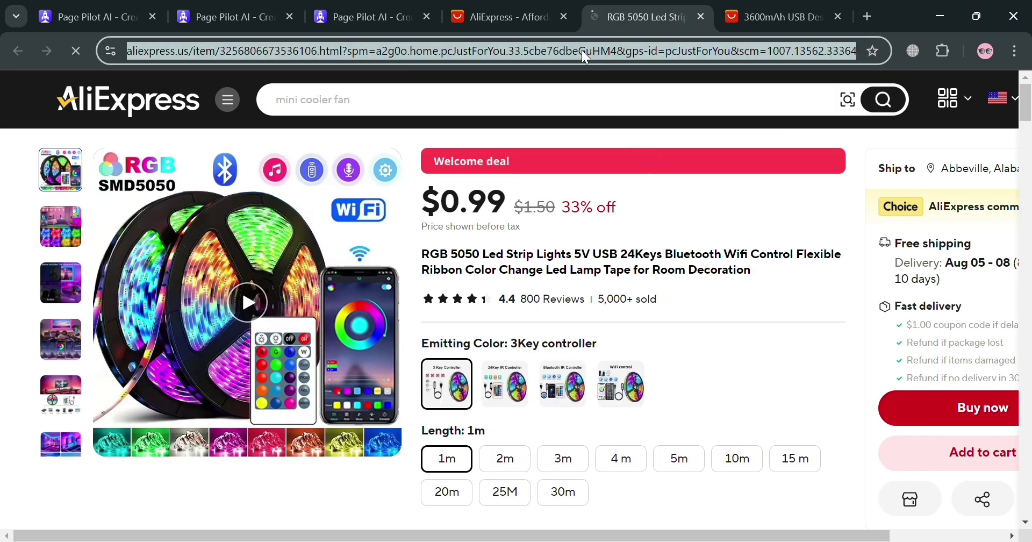
# Paste the RGB 5050 LED strip's AliExpress link into the Aliexpress Product URL field
pyautogui.click(401, 17)
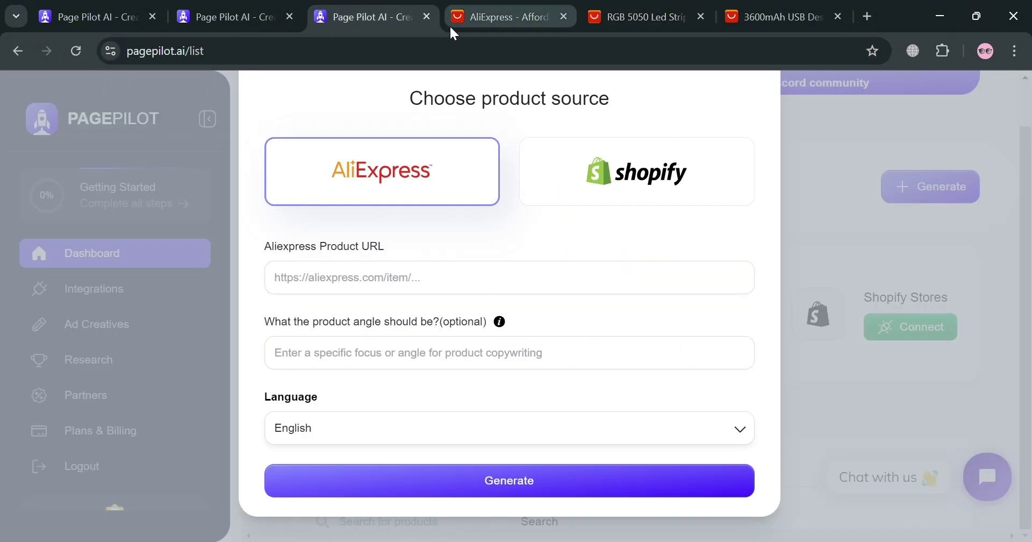
pyautogui.click(521, 284)
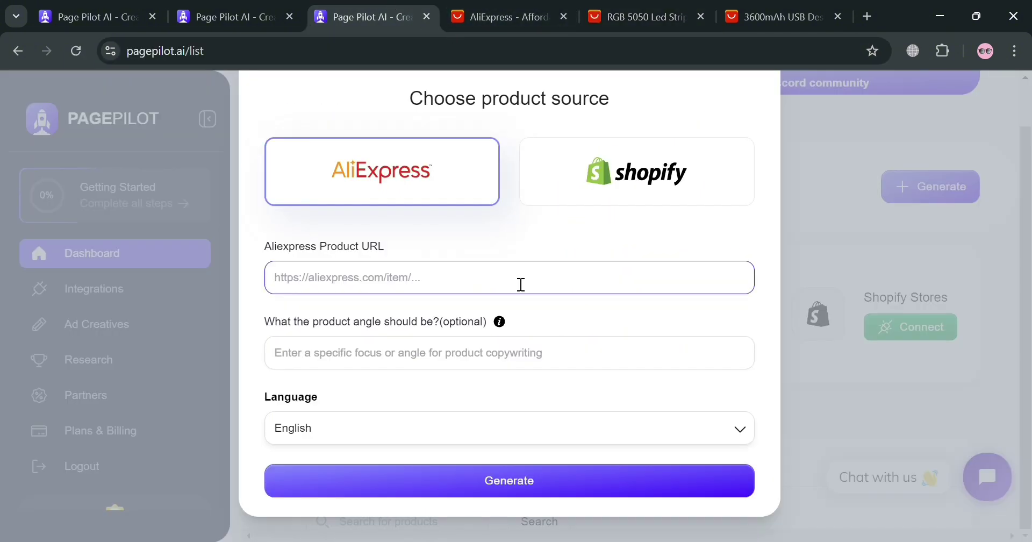
pyautogui.hotkey('ctrl', 'v')
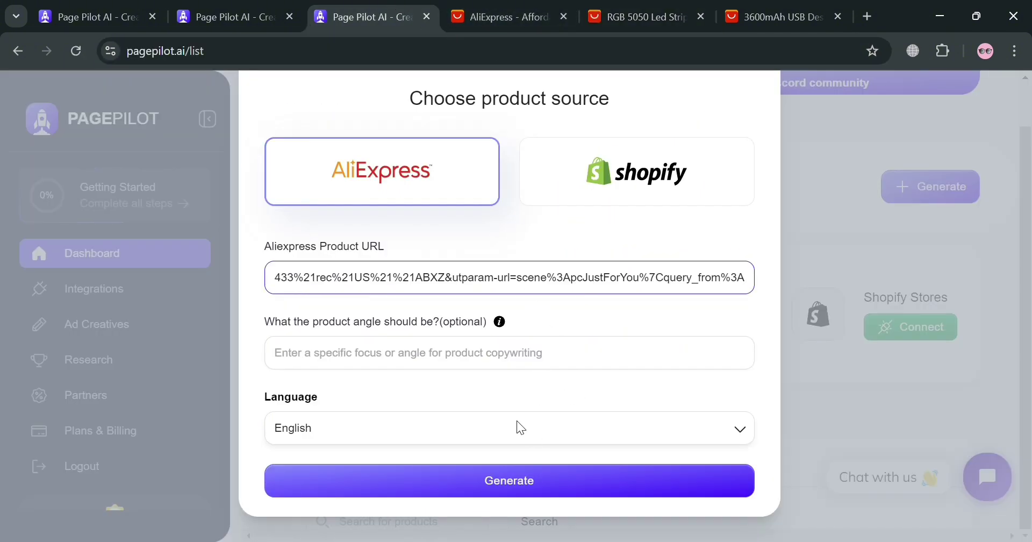
# Enter a product angle stressing RGB lighting and cheap price, then generate the page
pyautogui.click(365, 368)
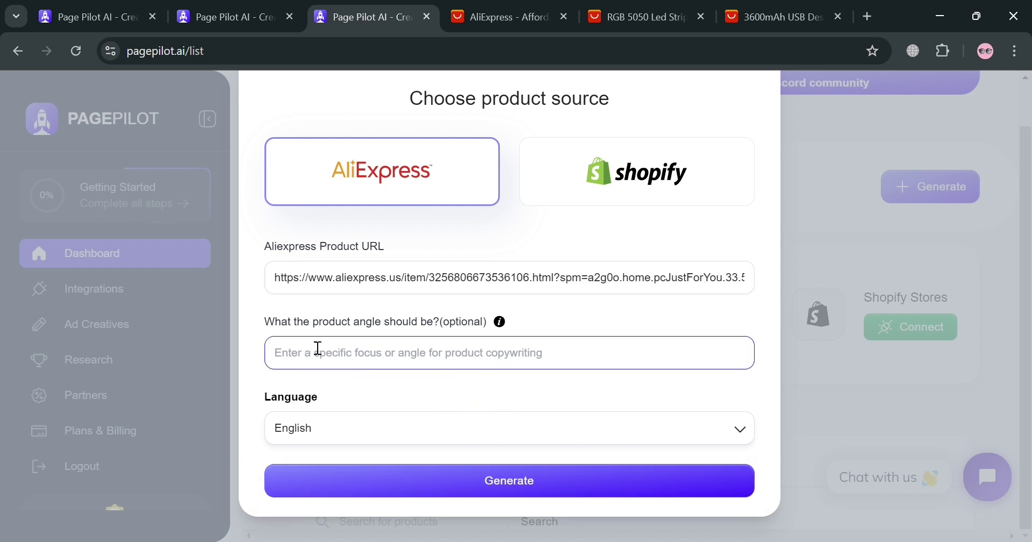
pyautogui.write('Focus on its RGB Light Feature and')
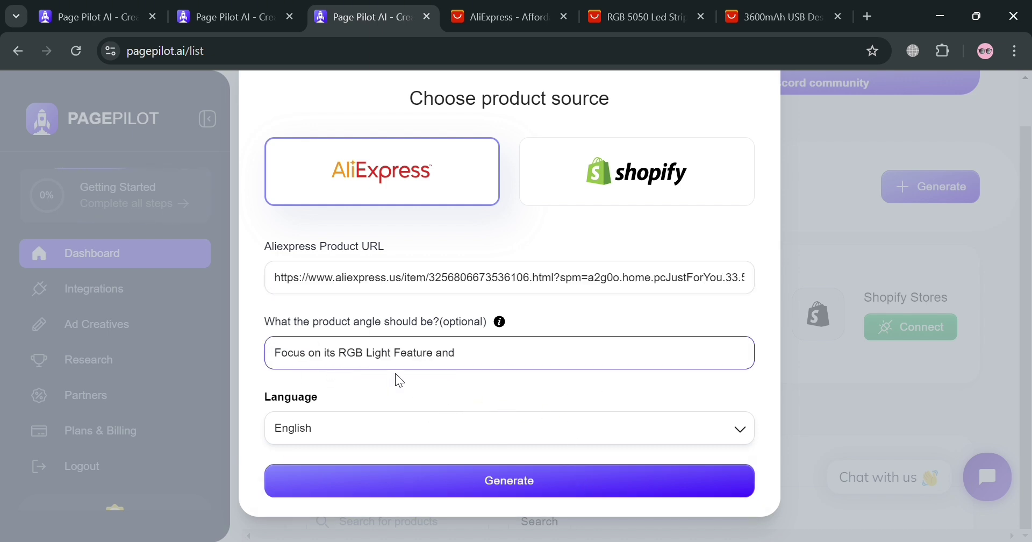
pyautogui.write('p')
pyautogui.press('BackSpace')
pyautogui.write('cheap price')
pyautogui.click(498, 480)
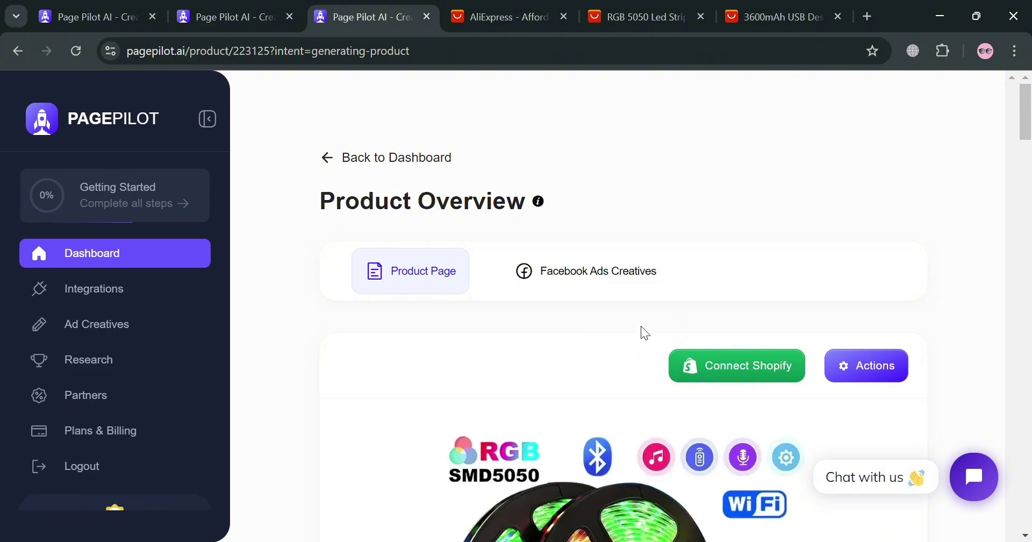
# Scroll the generated LED strip page and make the guitar and app photo the main gallery image
pyautogui.scroll(-5, 641, 326)
pyautogui.scroll(-5, 635, 320)
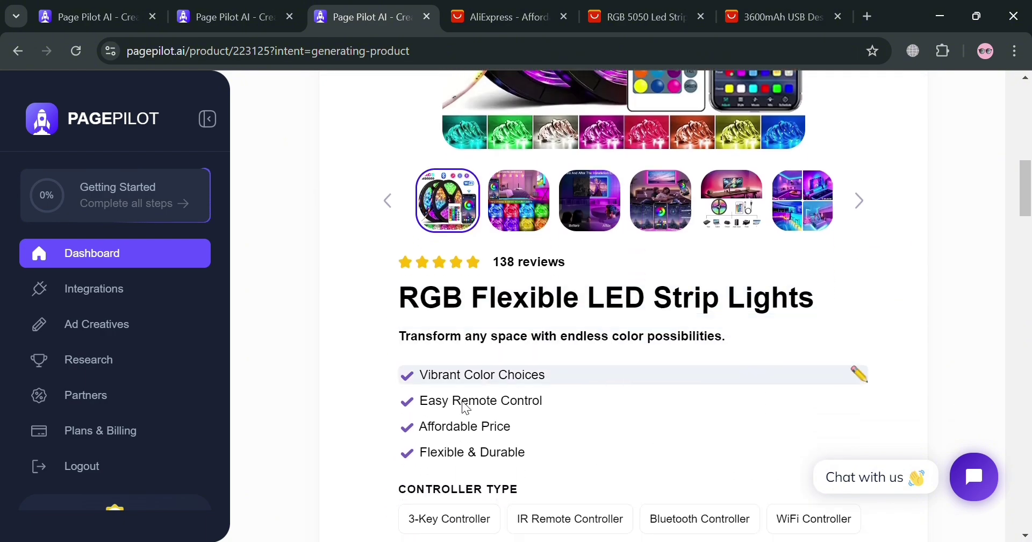
pyautogui.scroll(-2, 570, 355)
pyautogui.scroll(-10, 573, 340)
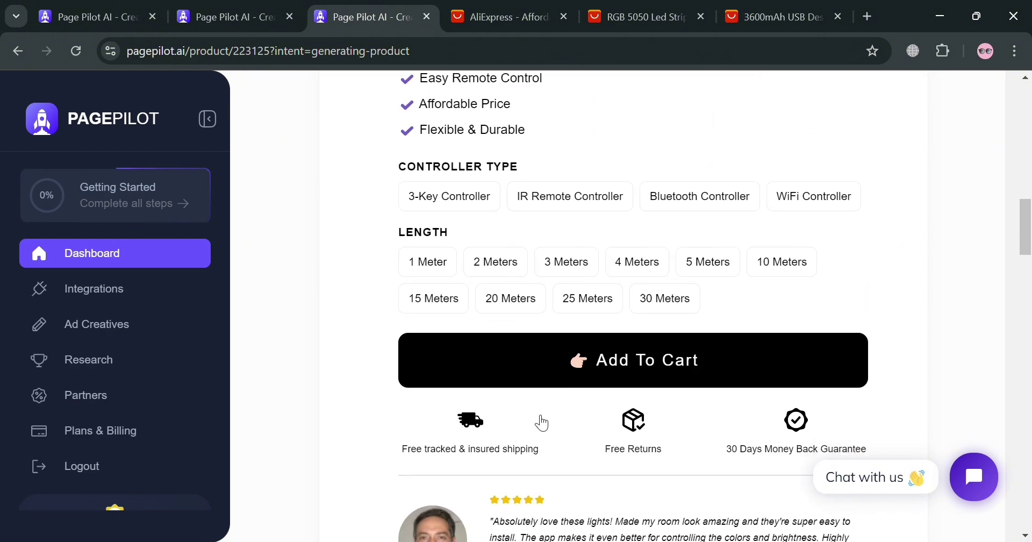
pyautogui.scroll(15, 535, 414)
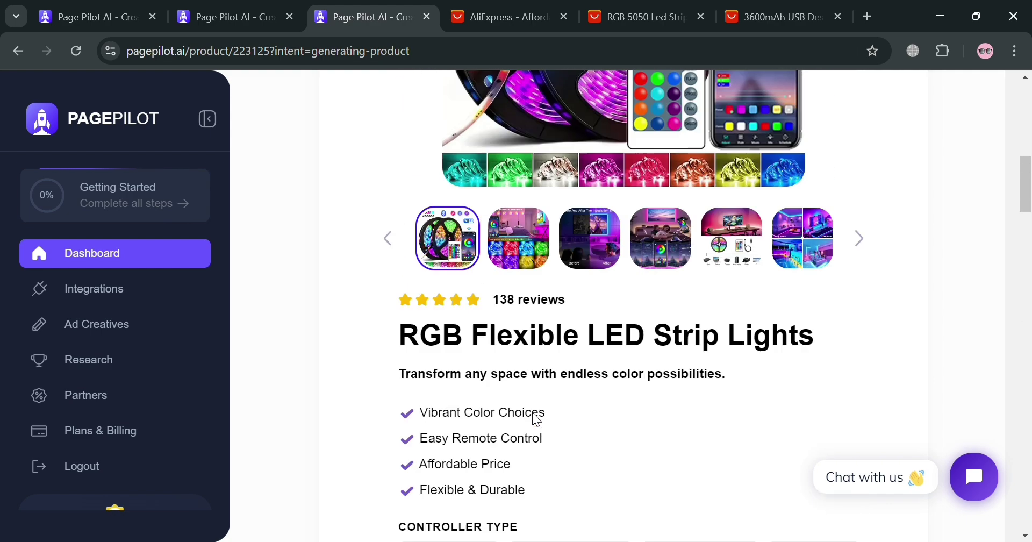
pyautogui.scroll(-9, 532, 410)
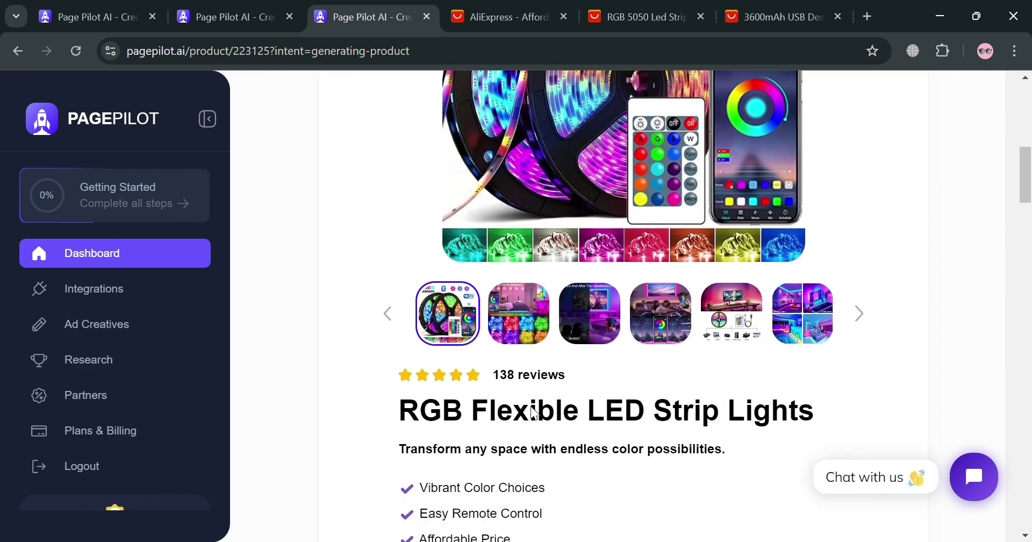
pyautogui.scroll(3, 753, 355)
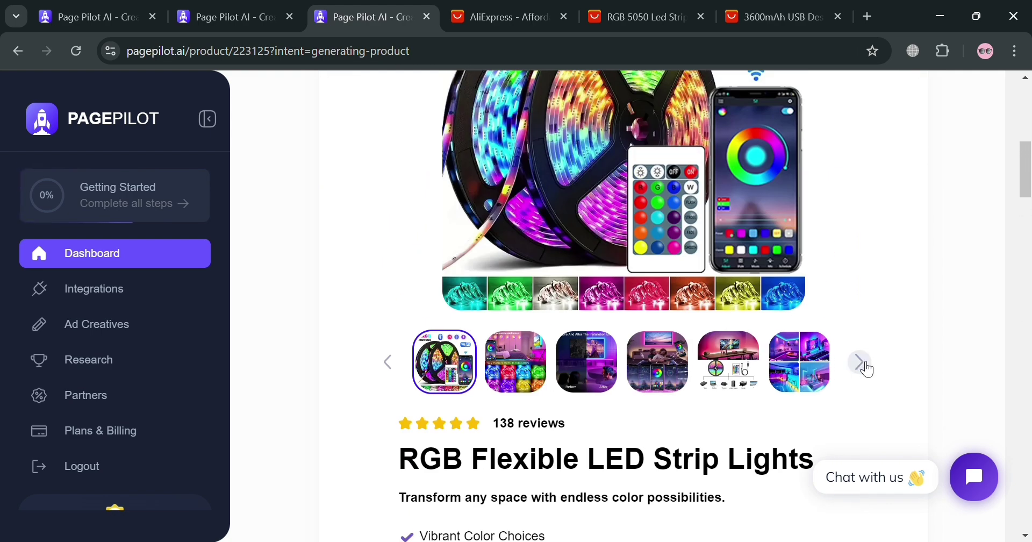
pyautogui.click(721, 378)
pyautogui.click(648, 386)
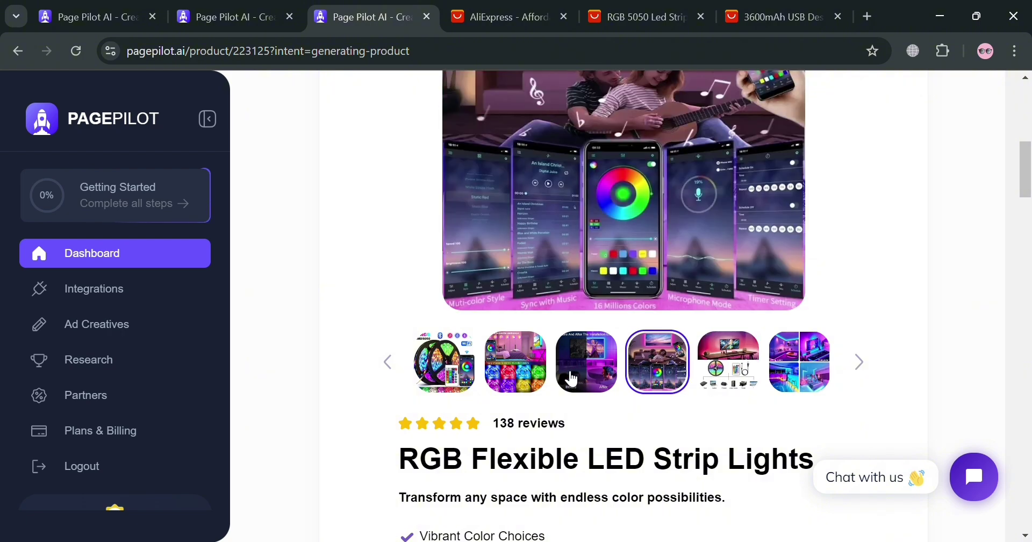
# Browse the controller types, 1–30 Meter lengths and testimonials, then return to the page top
pyautogui.scroll(3, 572, 380)
pyautogui.scroll(-10, 589, 439)
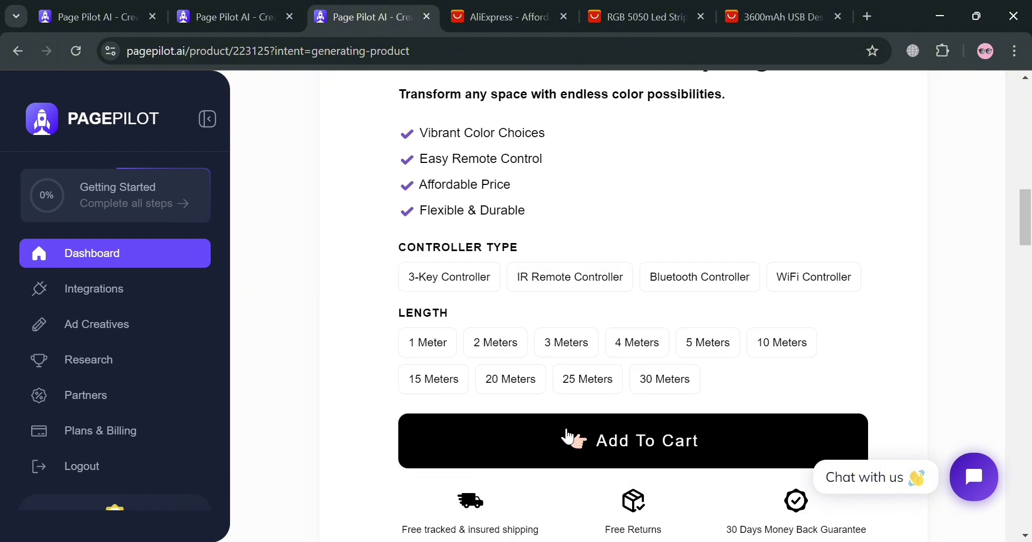
pyautogui.scroll(-6, 569, 438)
pyautogui.scroll(-12, 564, 433)
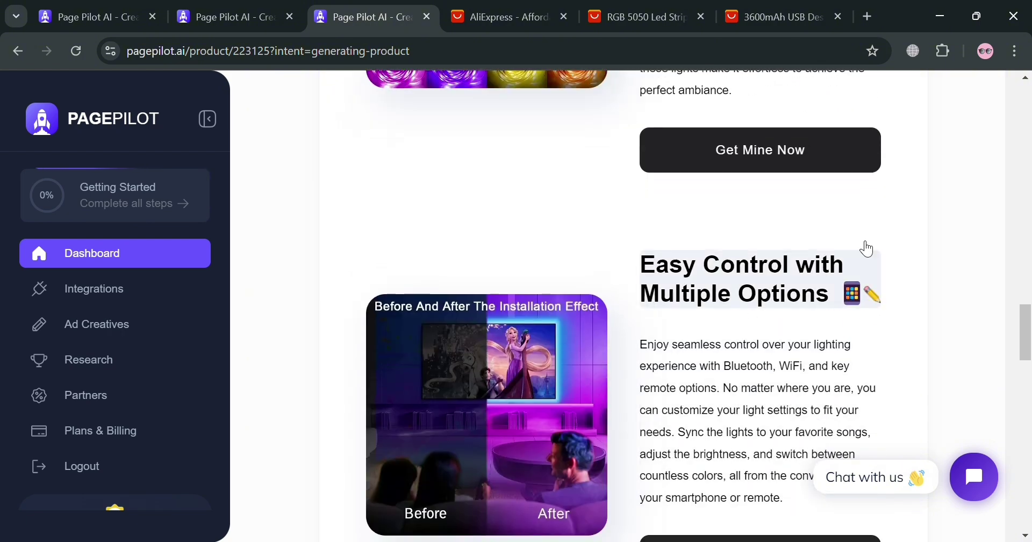
pyautogui.scroll(-5, 801, 292)
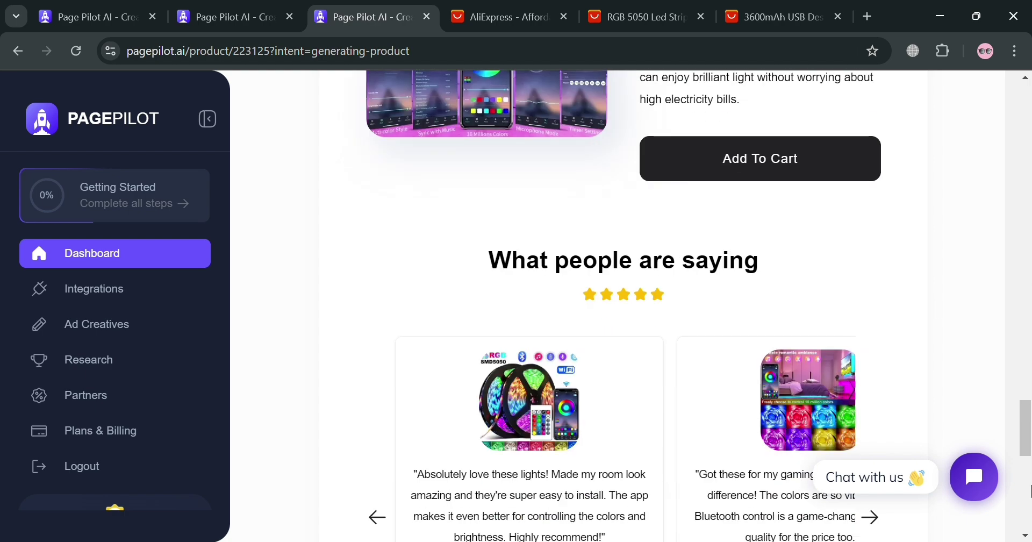
pyautogui.moveTo(1030, 490); pyautogui.dragTo(1031, 119)
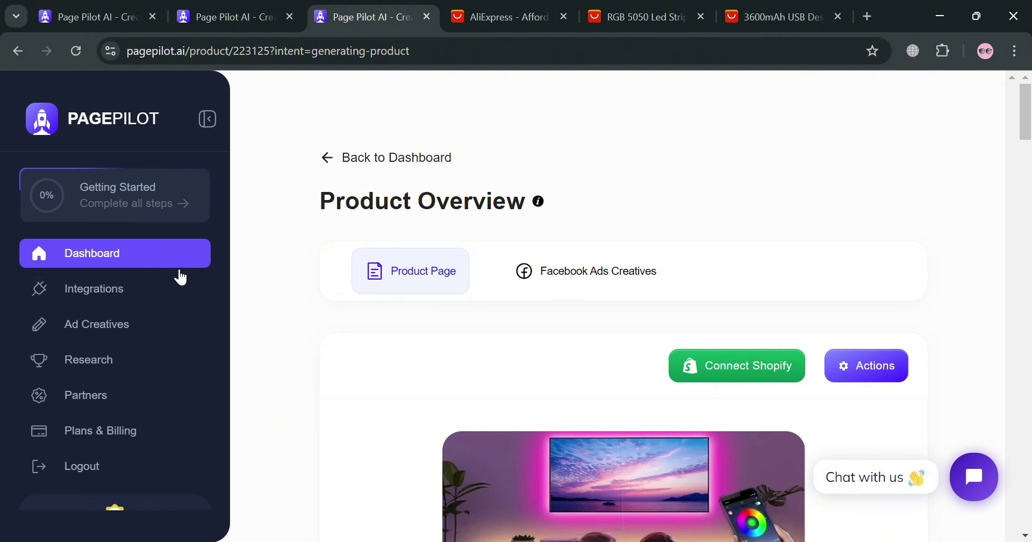
# Open Integrations and scroll to the AutoDS card below Shopify, both Not Connected
pyautogui.click(144, 297)
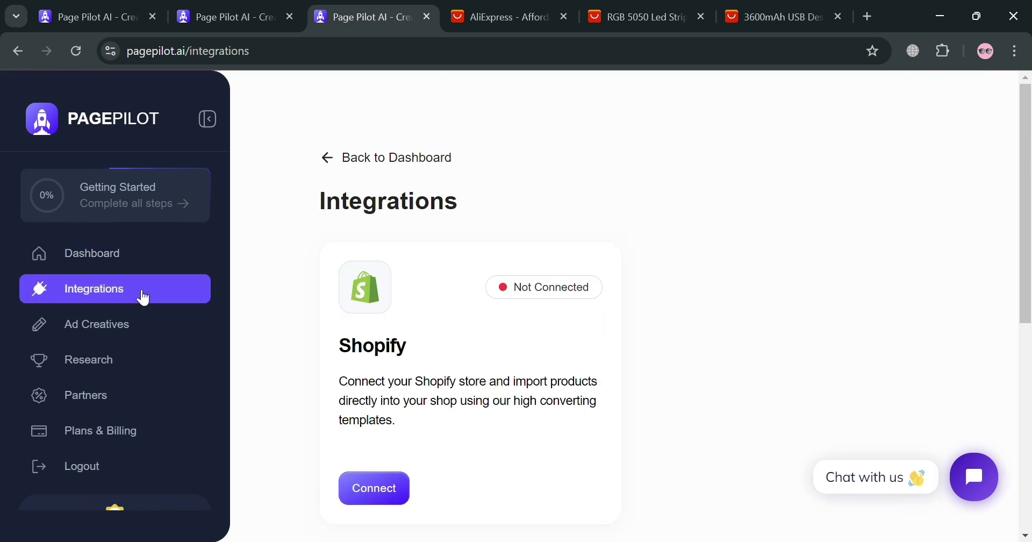
pyautogui.scroll(-6, 382, 470)
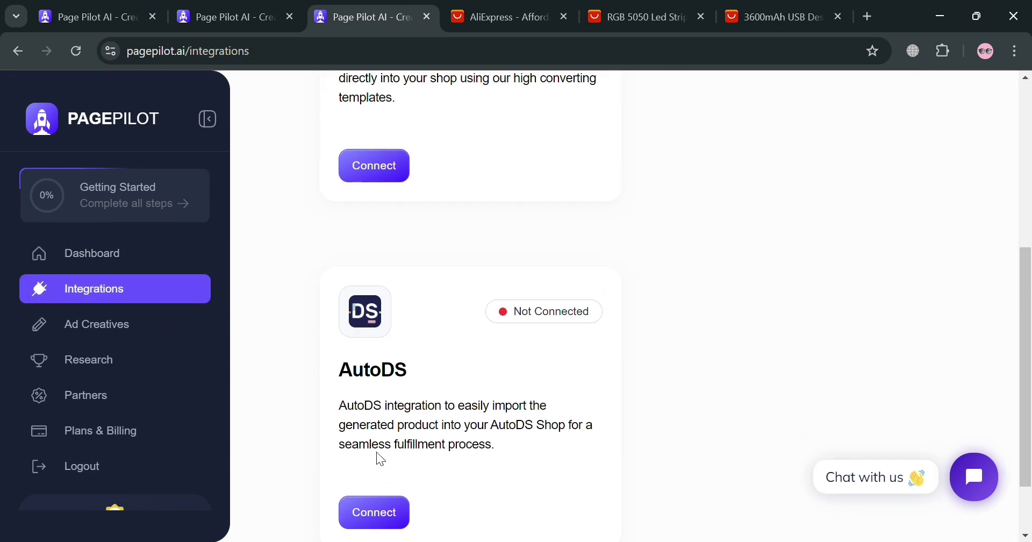
pyautogui.scroll(-1, 372, 366)
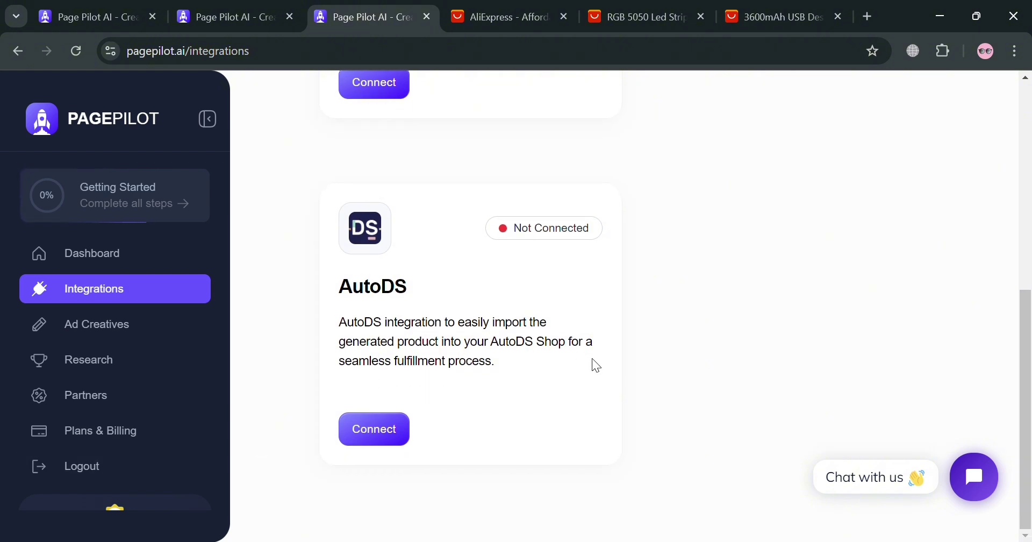
# Open Ad Creatives for the RGB Flexible LED Strip Lights and browse its 3 of 10 short-copy creatives
pyautogui.click(154, 334)
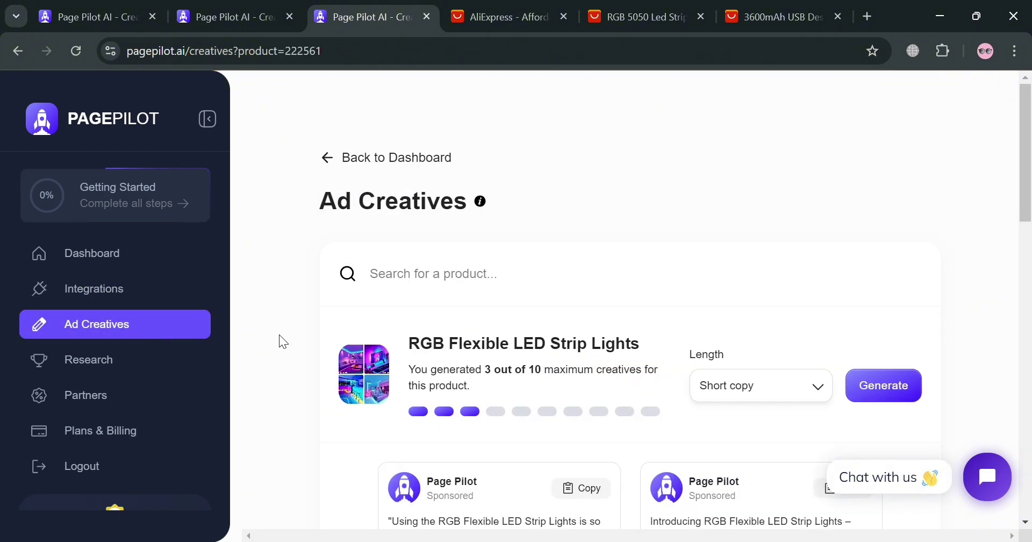
pyautogui.scroll(-4, 676, 357)
pyautogui.scroll(-2, 676, 358)
pyautogui.scroll(5, 590, 272)
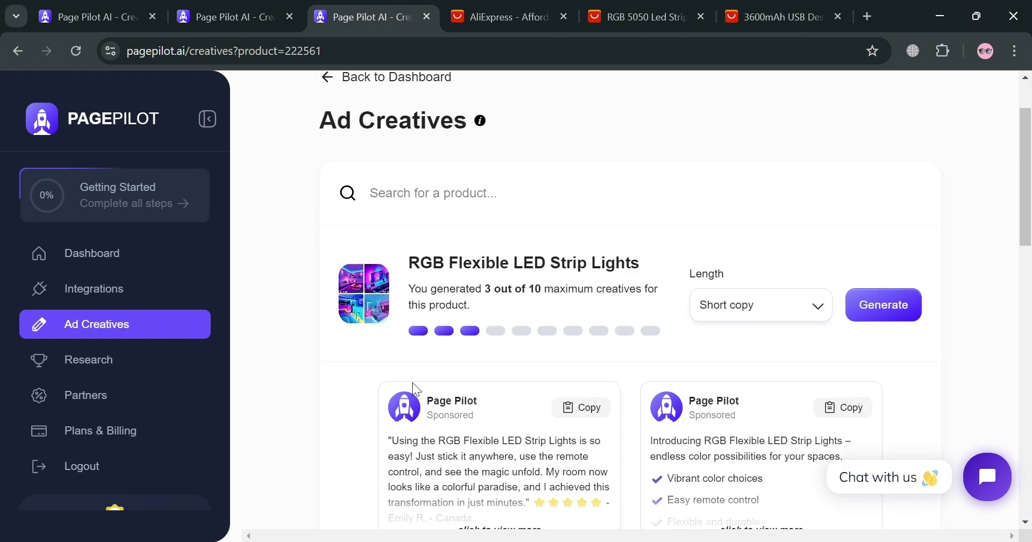
pyautogui.scroll(-7, 590, 273)
pyautogui.scroll(-8, 590, 273)
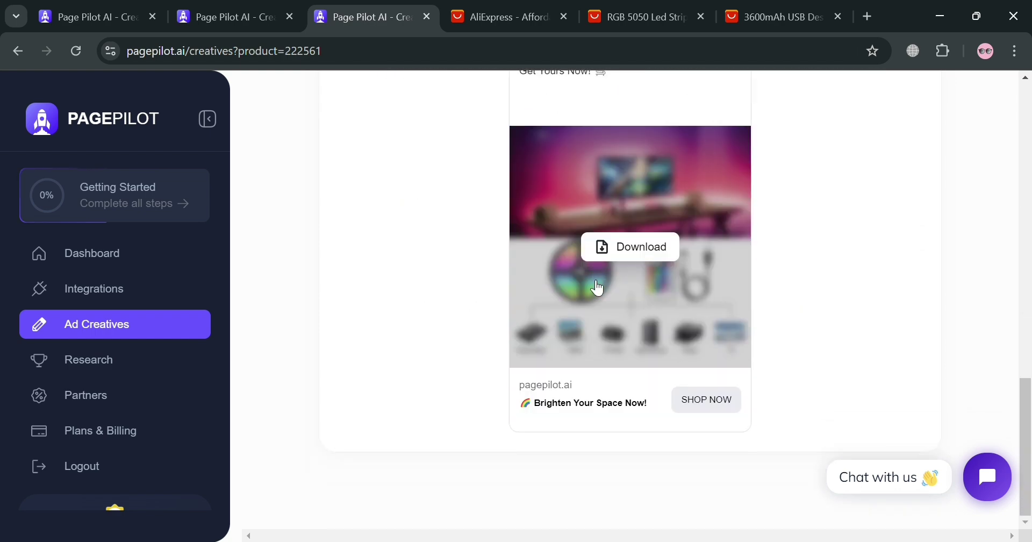
pyautogui.scroll(10, 597, 285)
pyautogui.scroll(4, 902, 228)
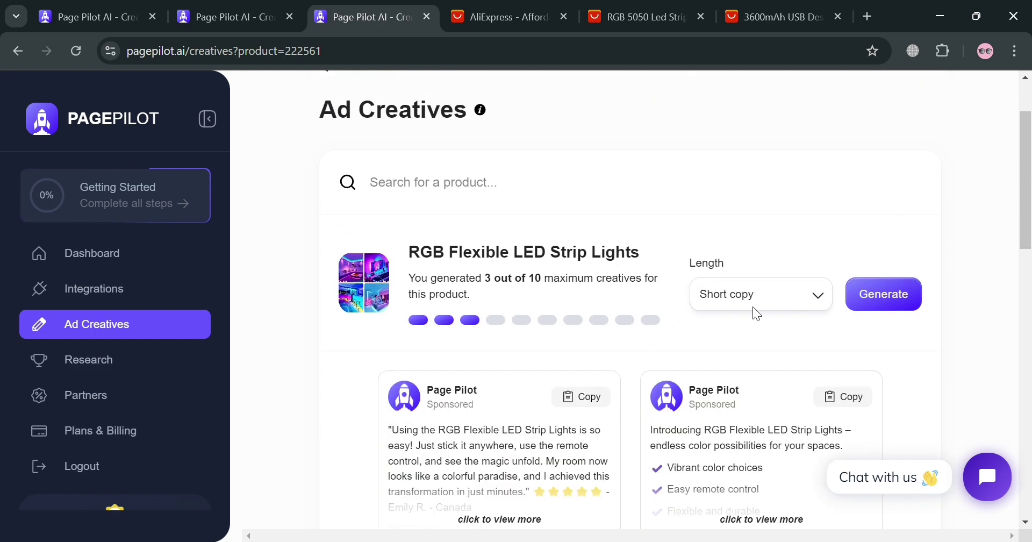
# Open Research, browse the winning-ad cards' spend and revenue stats, and choose Generate Product Page on one
pyautogui.click(118, 371)
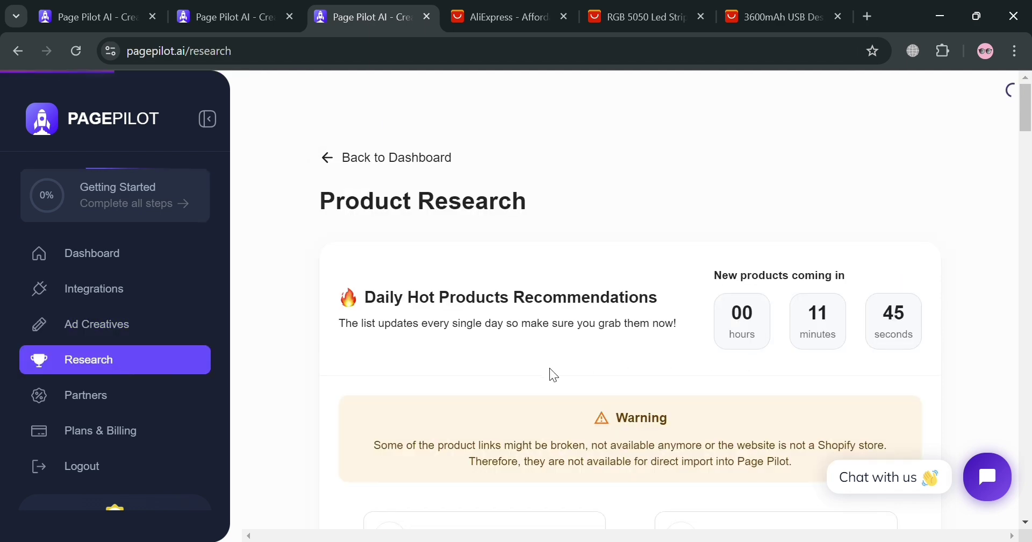
pyautogui.scroll(-5, 648, 360)
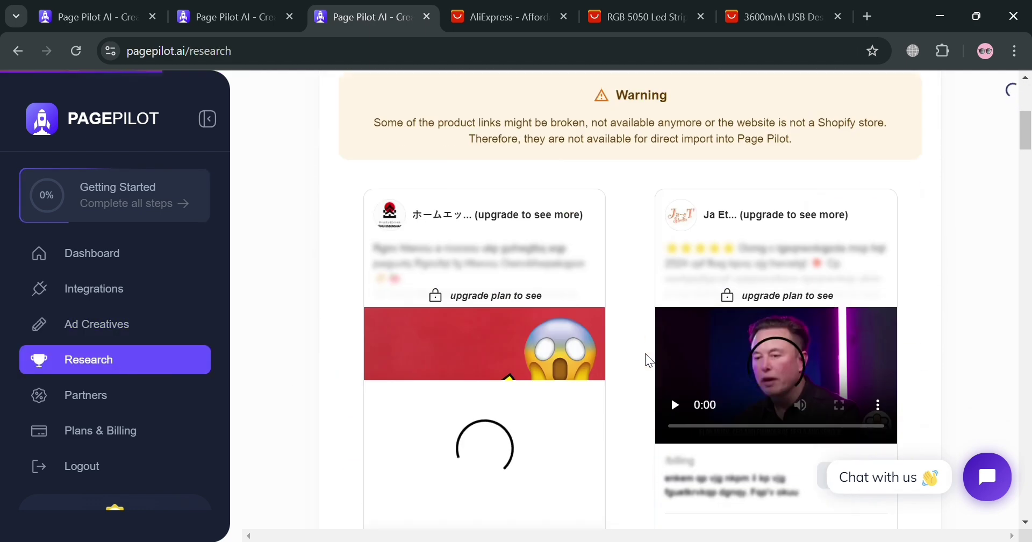
pyautogui.scroll(-5, 648, 360)
pyautogui.scroll(-5, 370, 431)
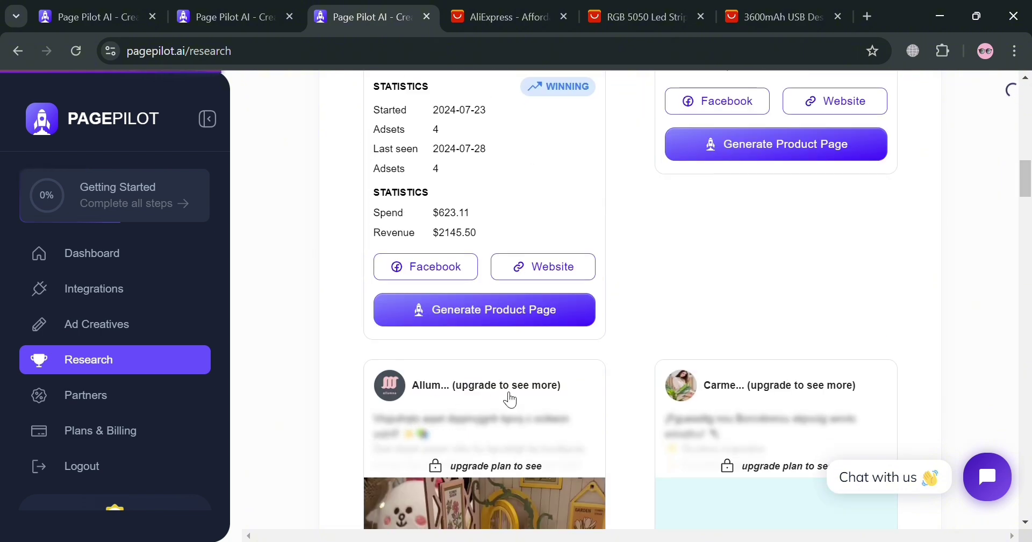
pyautogui.scroll(15, 601, 369)
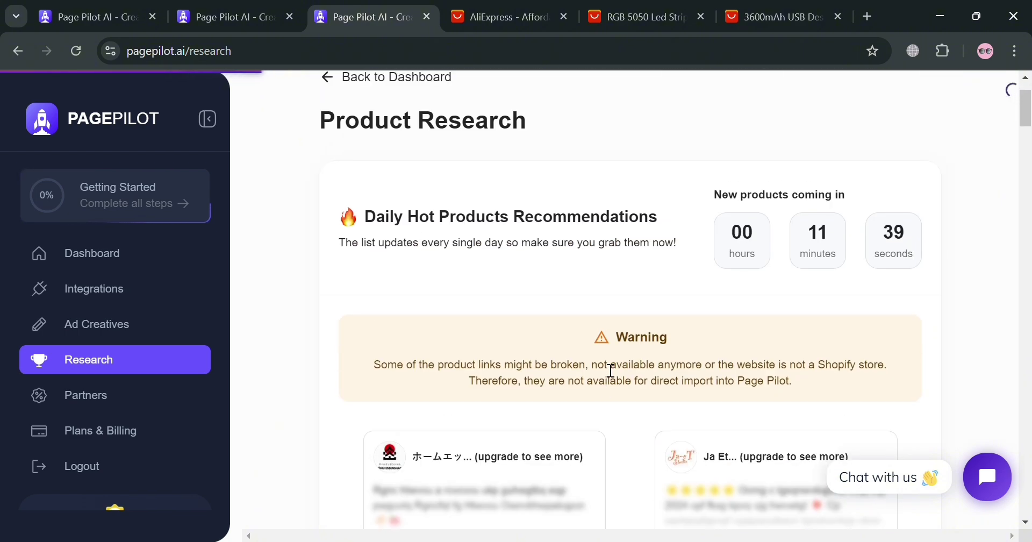
pyautogui.scroll(-5, 654, 384)
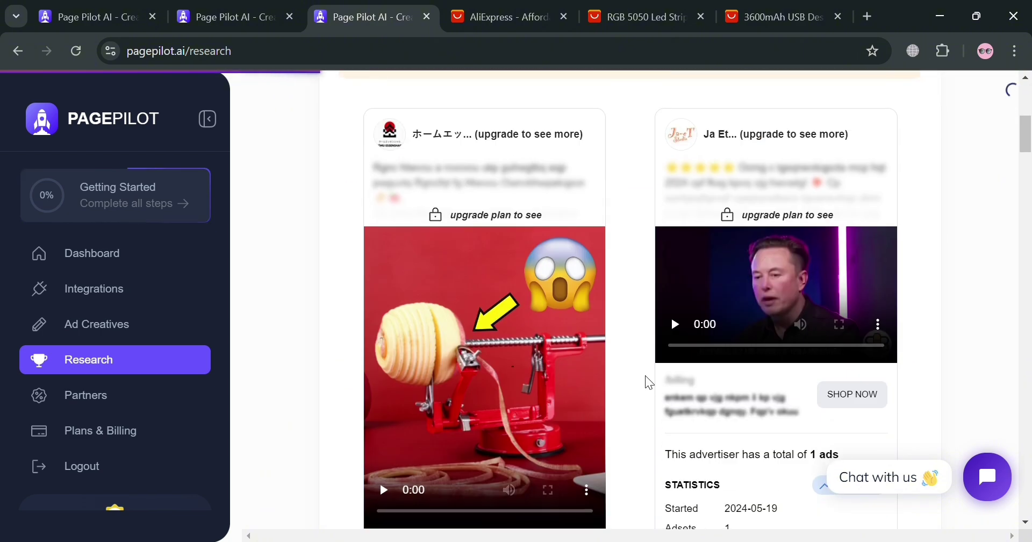
pyautogui.scroll(-6, 649, 383)
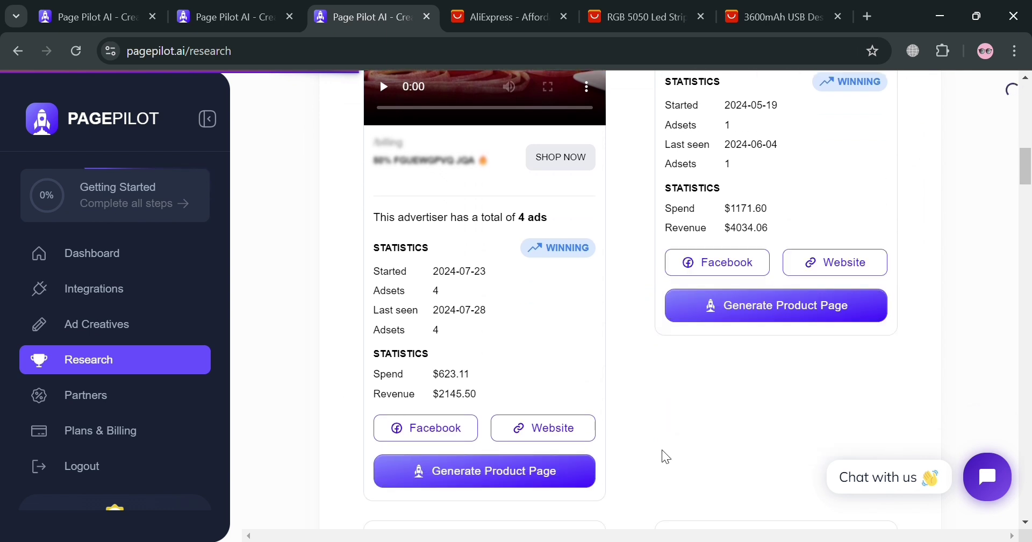
pyautogui.scroll(-1, 666, 457)
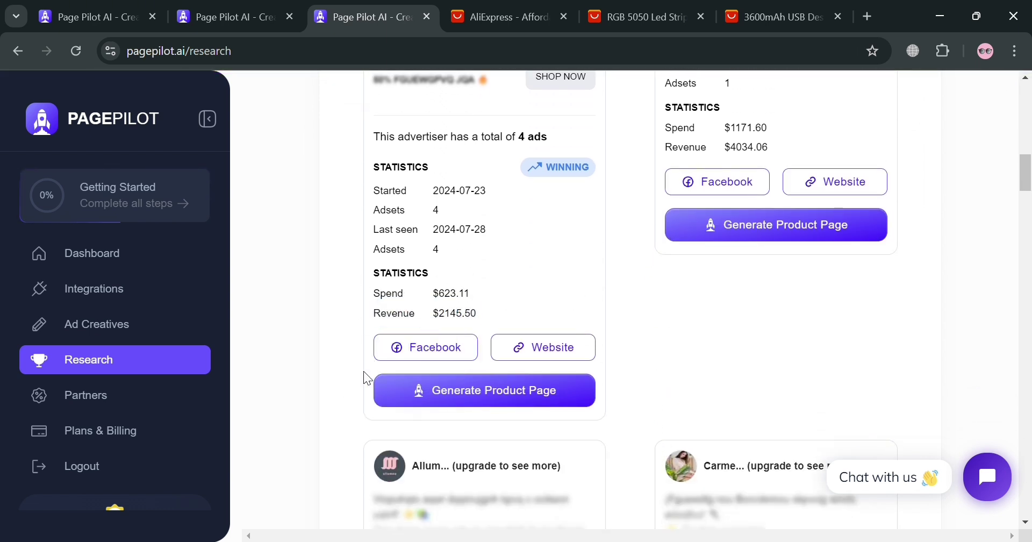
pyautogui.click(481, 382)
pyautogui.scroll(-4, 481, 381)
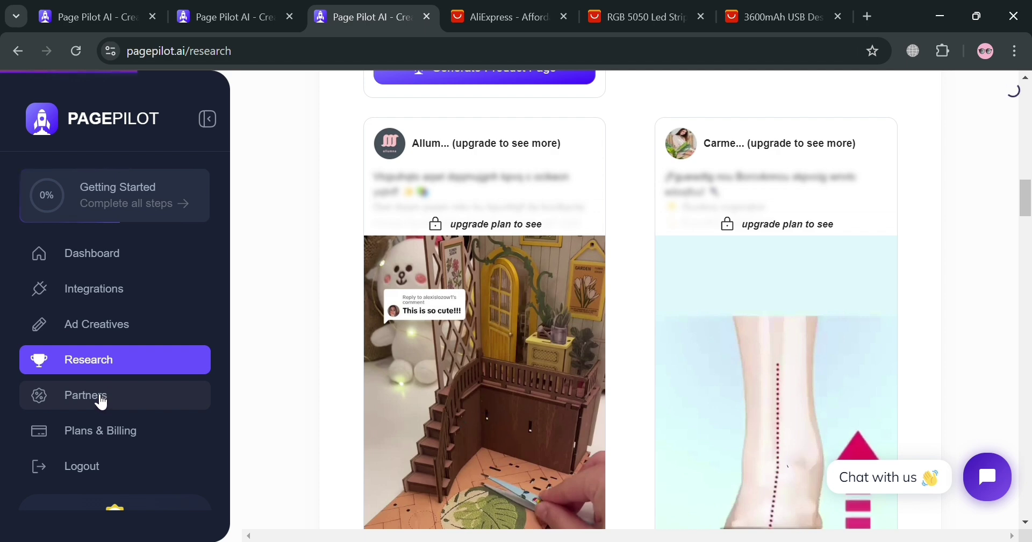
pyautogui.click(115, 359)
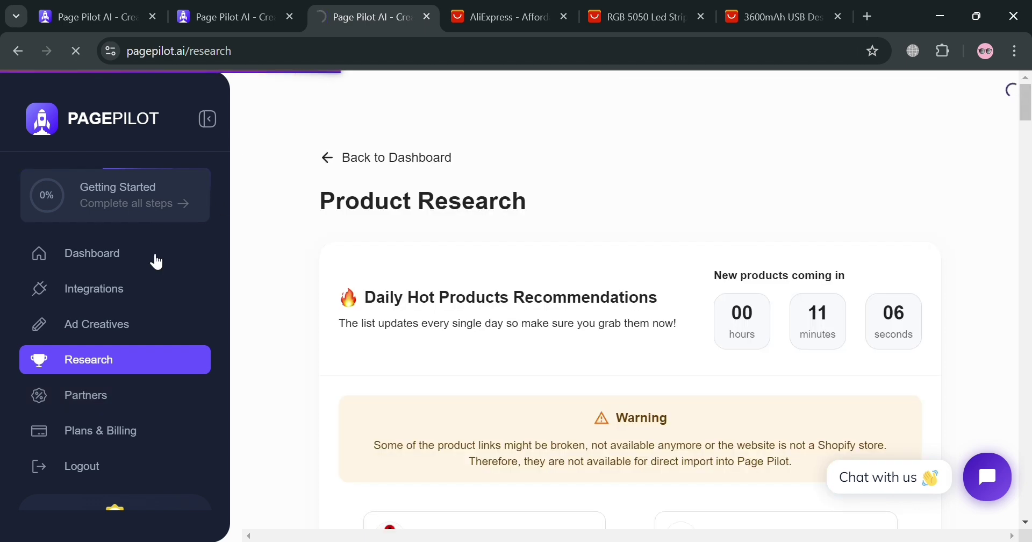